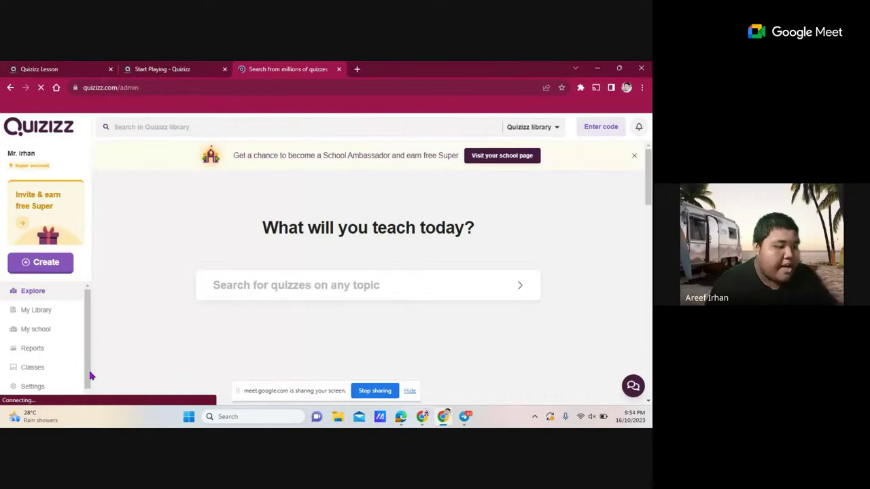
Log out of the current Quizizz account
{"action": "scroll", "coordinate": [63, 400], "scroll_direction": "down", "scroll_amount": 1}
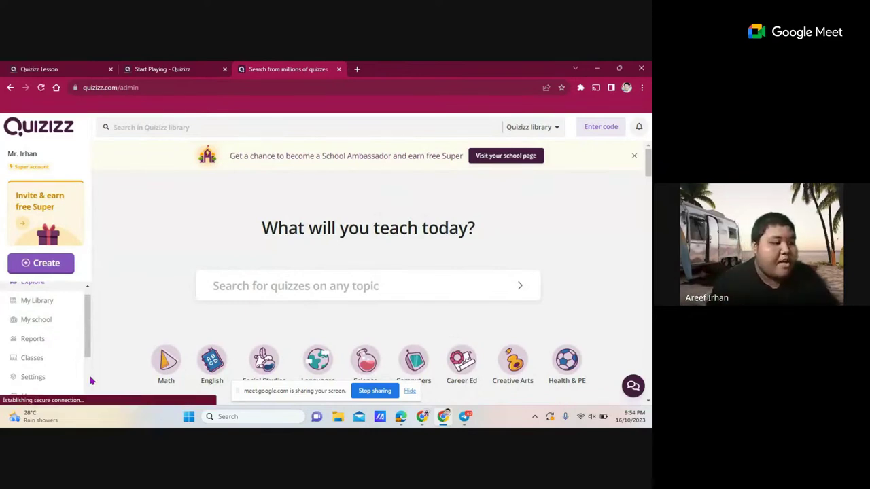
{"action": "scroll", "coordinate": [92, 380], "scroll_direction": "down", "scroll_amount": 2}
{"action": "left_click", "coordinate": [52, 373]}
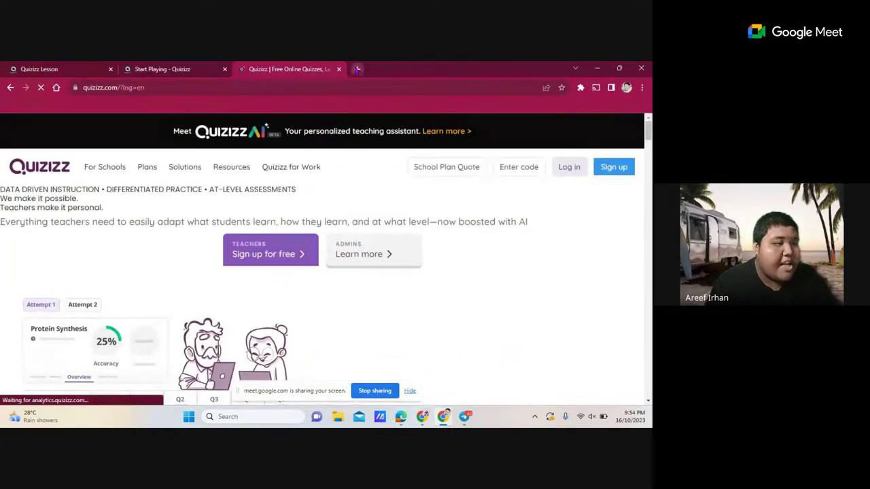
Load quizizz.com in a new browser tab
{"action": "key", "text": "ctrl+t"}
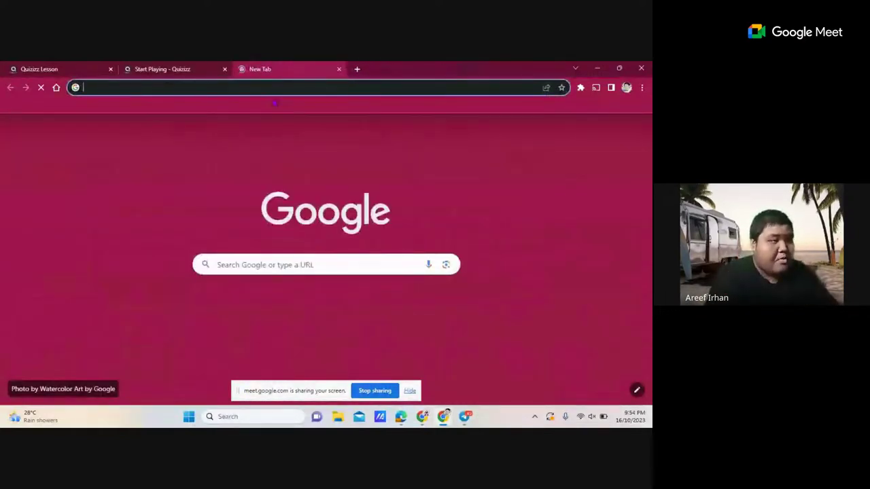
{"action": "type", "text": "quizizz.c"}
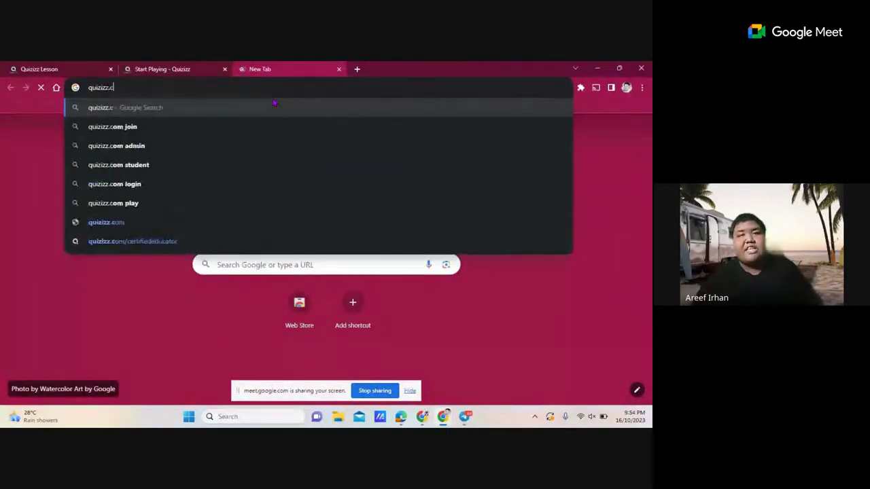
{"action": "type", "text": "om"}
{"action": "key", "text": "Return"}
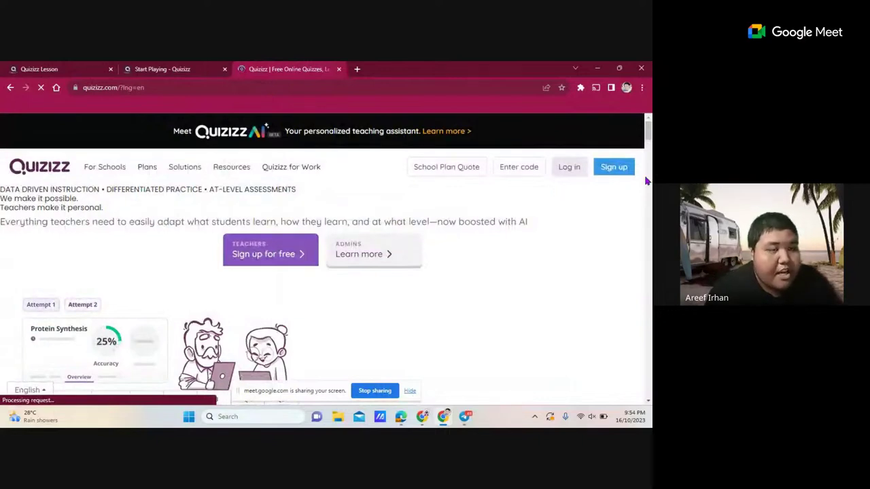
Display the Quizizz home page in full screen
{"action": "left_click_drag", "start_coordinate": [647, 144], "coordinate": [649, 125]}
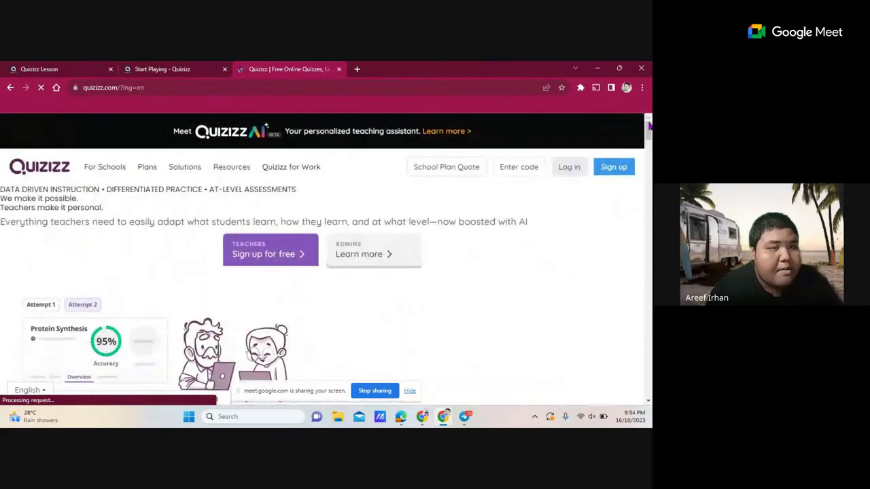
{"action": "left_click", "coordinate": [641, 87]}
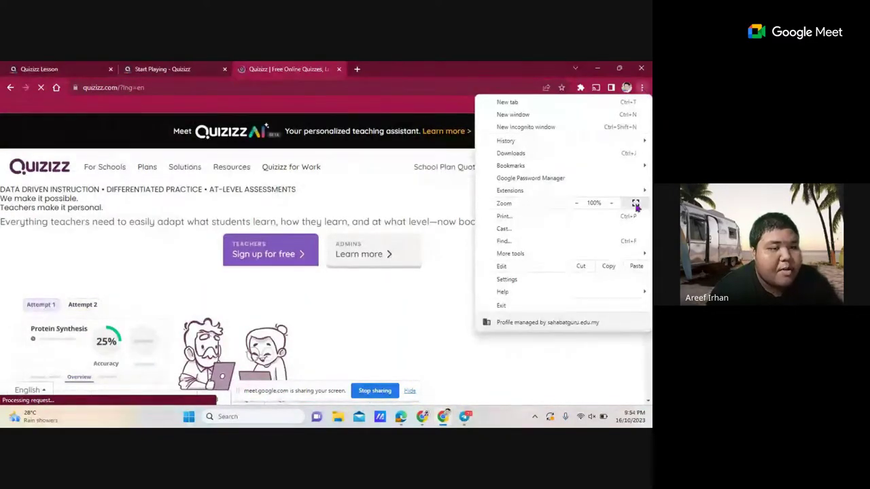
{"action": "left_click", "coordinate": [636, 203]}
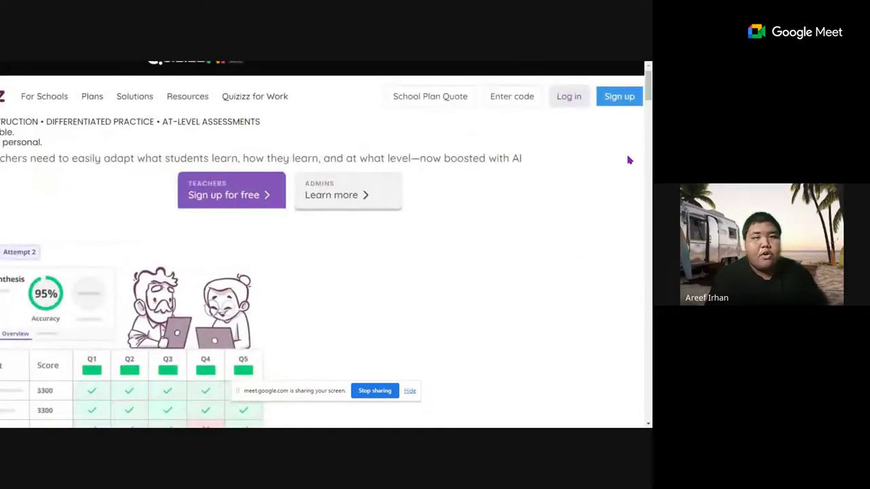
Sign up to Quizizz through Google, choosing the second listed account
{"action": "left_click", "coordinate": [622, 105]}
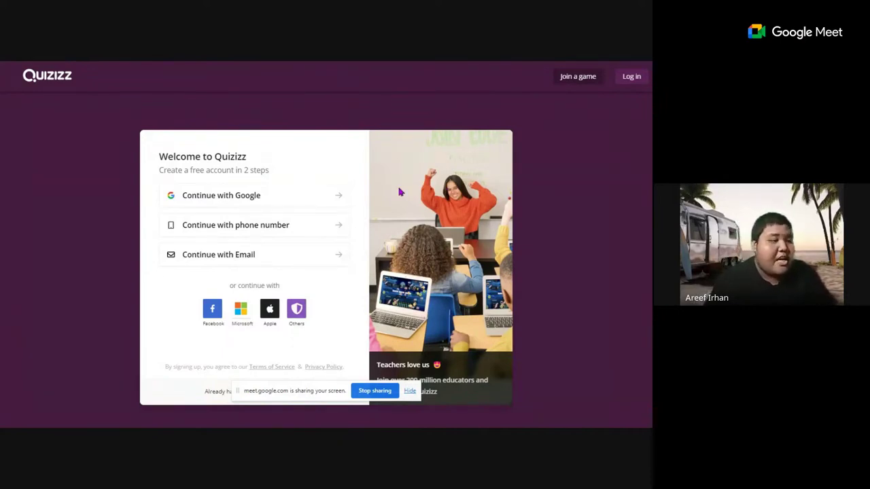
{"action": "left_click", "coordinate": [280, 195]}
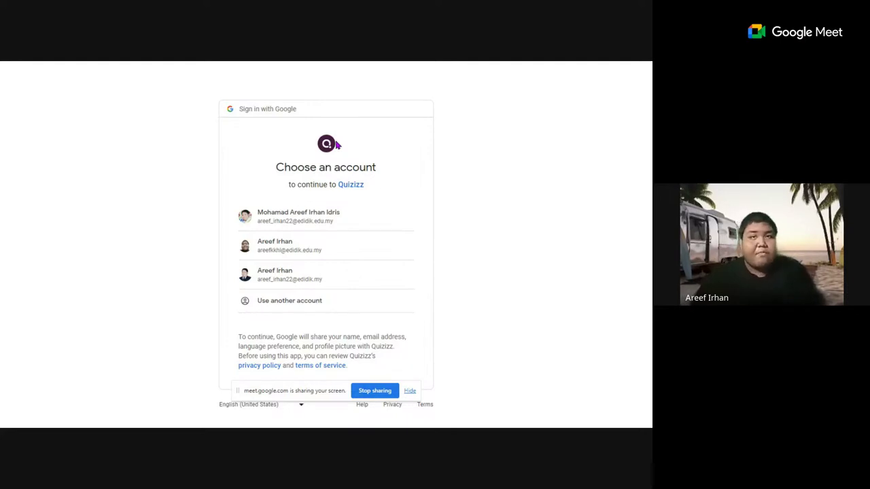
{"action": "left_click", "coordinate": [317, 251]}
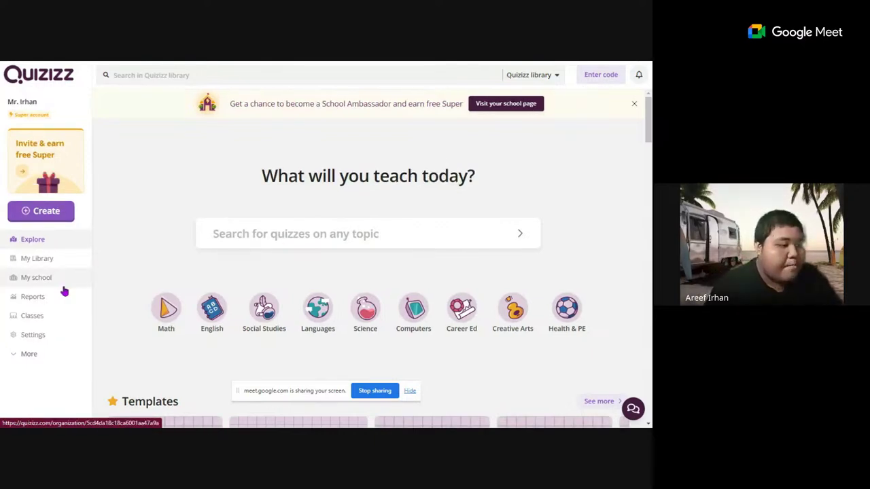
Expand the additional account options and log out of the Super account
{"action": "left_click", "coordinate": [28, 353]}
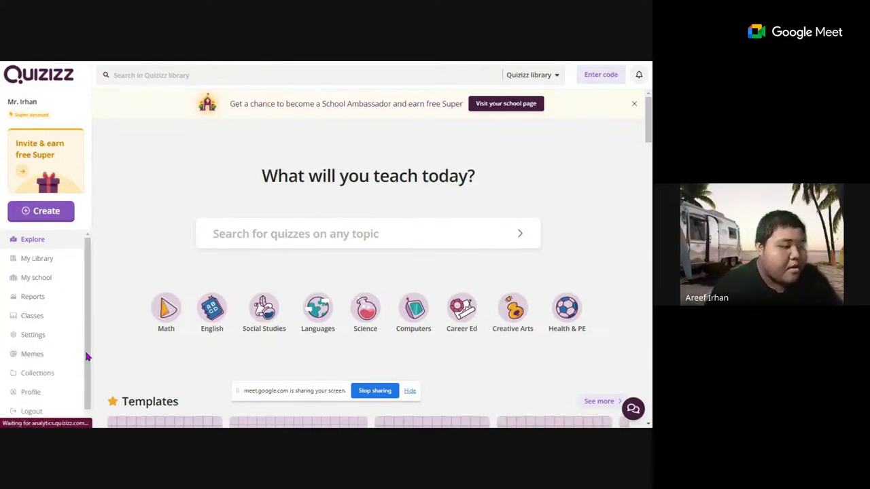
{"action": "scroll", "coordinate": [83, 385], "scroll_direction": "down", "scroll_amount": 1}
{"action": "left_click", "coordinate": [70, 401]}
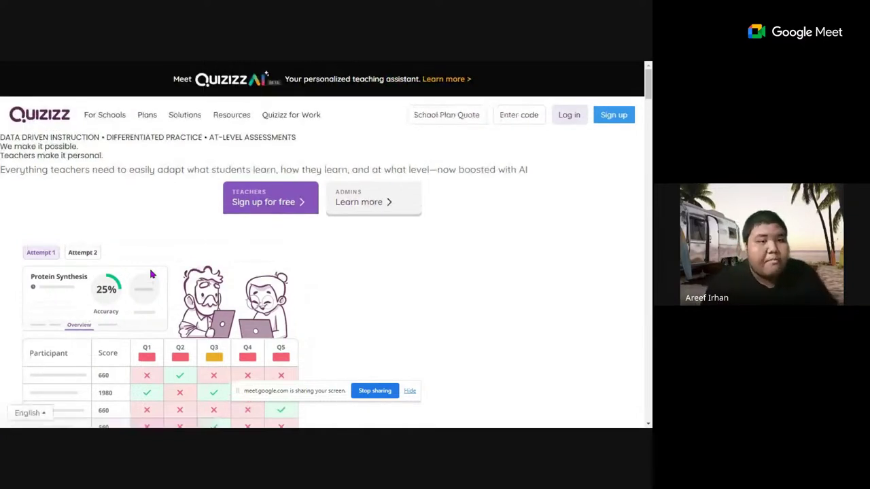
Sign up to Quizizz through Google again, choosing the third listed account
{"action": "left_click", "coordinate": [608, 121]}
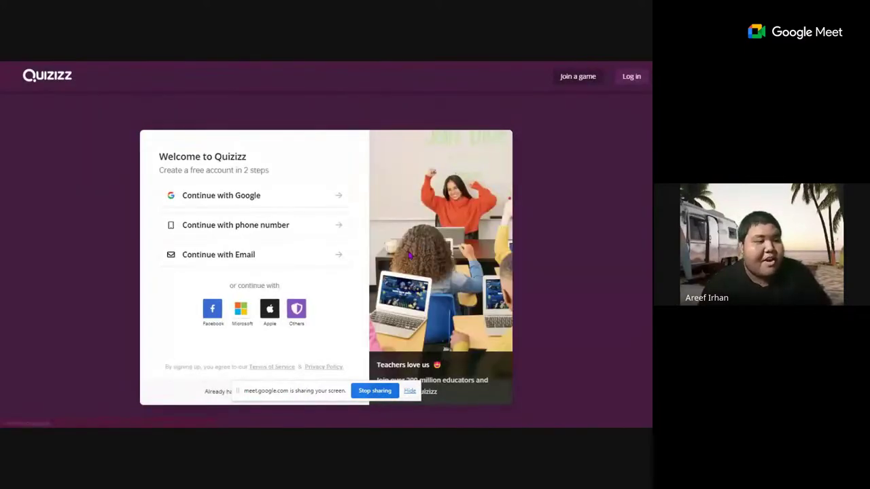
{"action": "left_click", "coordinate": [338, 197]}
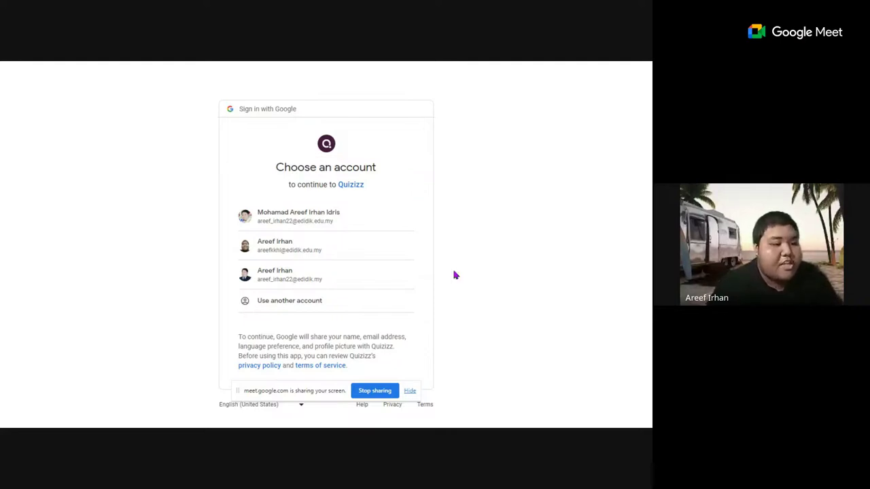
{"action": "left_click", "coordinate": [360, 276]}
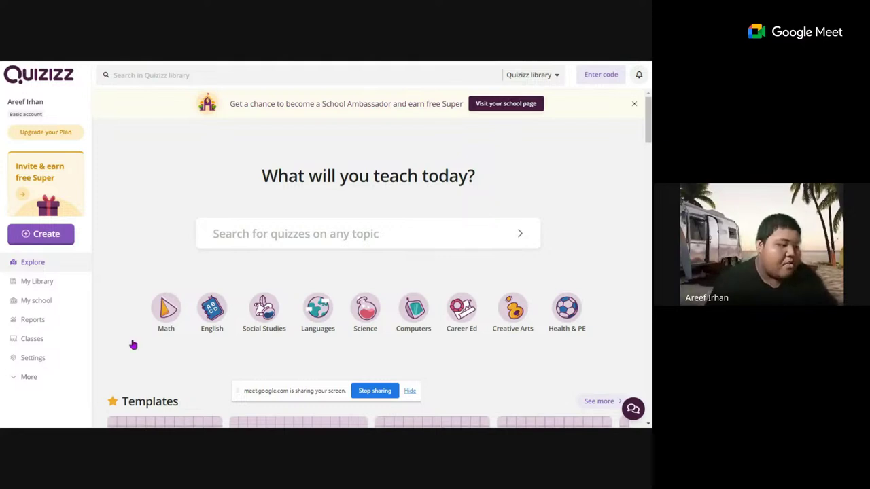
Log out of the Basic account
{"action": "left_click", "coordinate": [61, 377]}
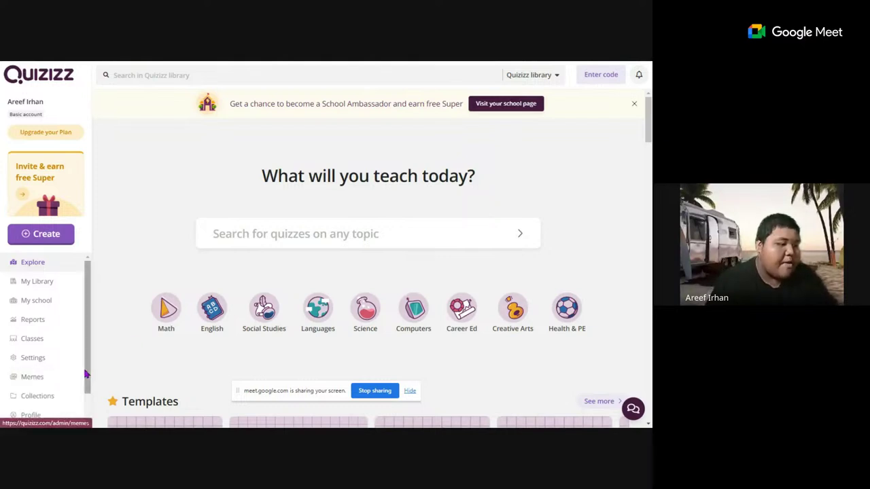
{"action": "scroll", "coordinate": [65, 391], "scroll_direction": "down", "scroll_amount": 2}
{"action": "left_click", "coordinate": [66, 405]}
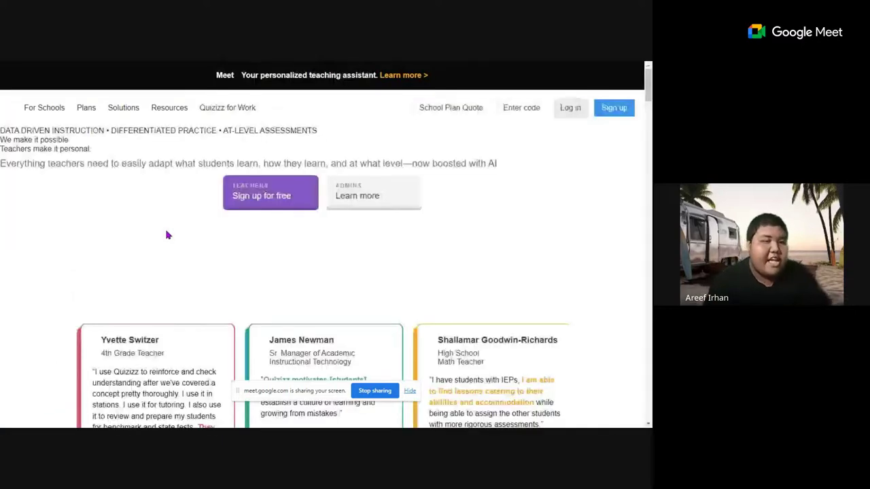
Sign back in to Quizizz through Google with the second listed account
{"action": "left_click", "coordinate": [598, 104]}
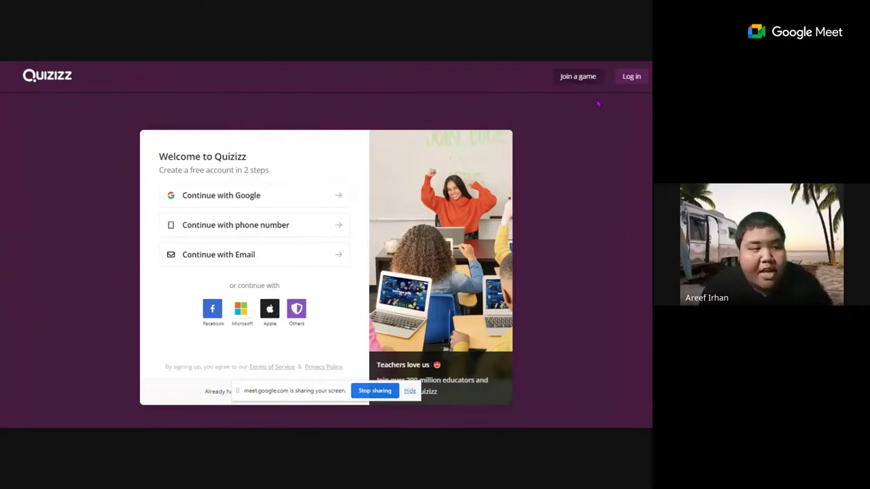
{"action": "left_click", "coordinate": [299, 199]}
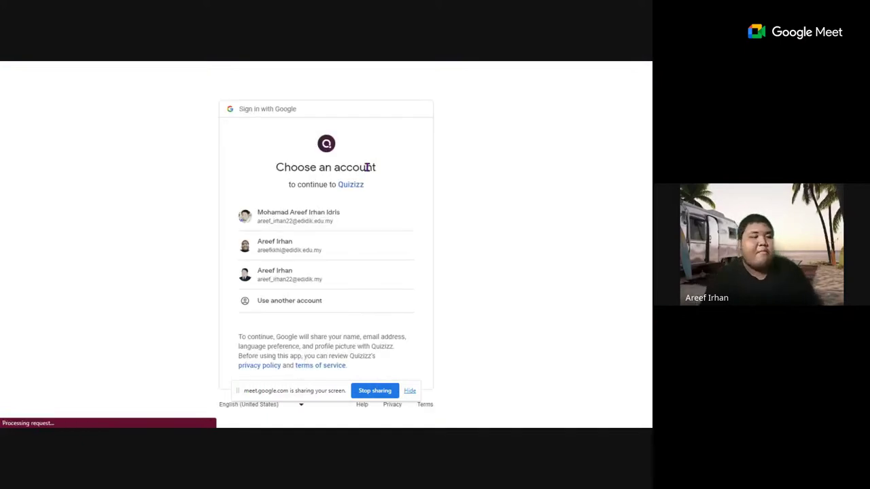
{"action": "left_click", "coordinate": [292, 248]}
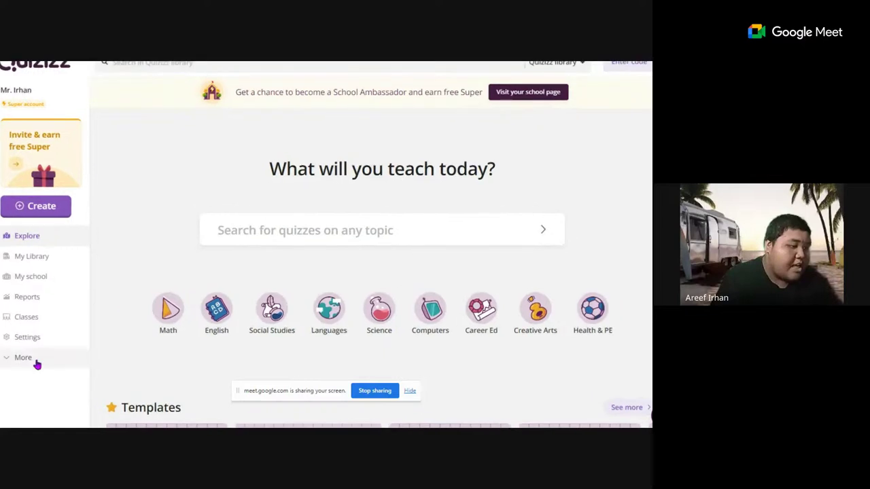
Open the signed-in teacher's Profile page and examine its badge, library and Super trainer program entry
{"action": "left_click", "coordinate": [32, 363]}
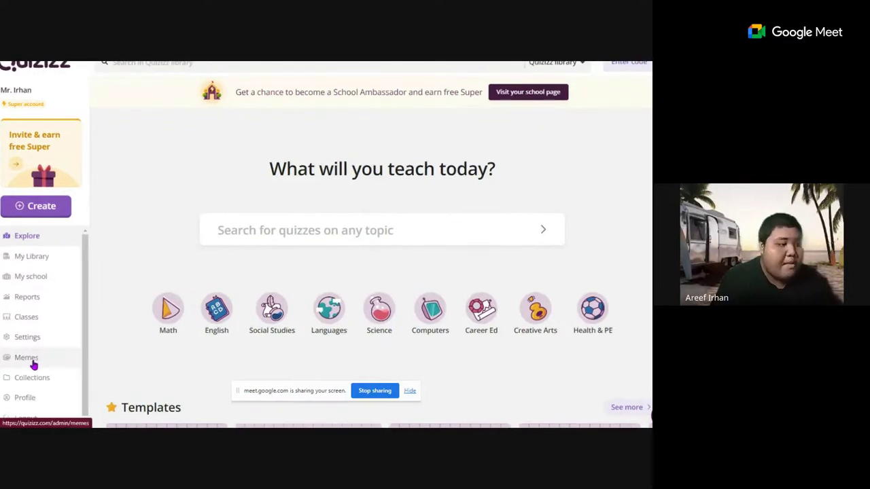
{"action": "left_click_drag", "start_coordinate": [85, 369], "coordinate": [85, 382]}
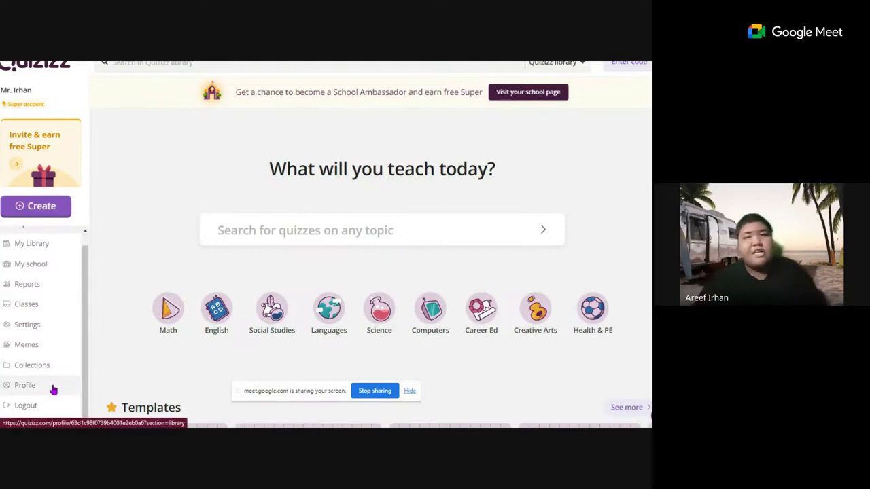
{"action": "left_click", "coordinate": [25, 385]}
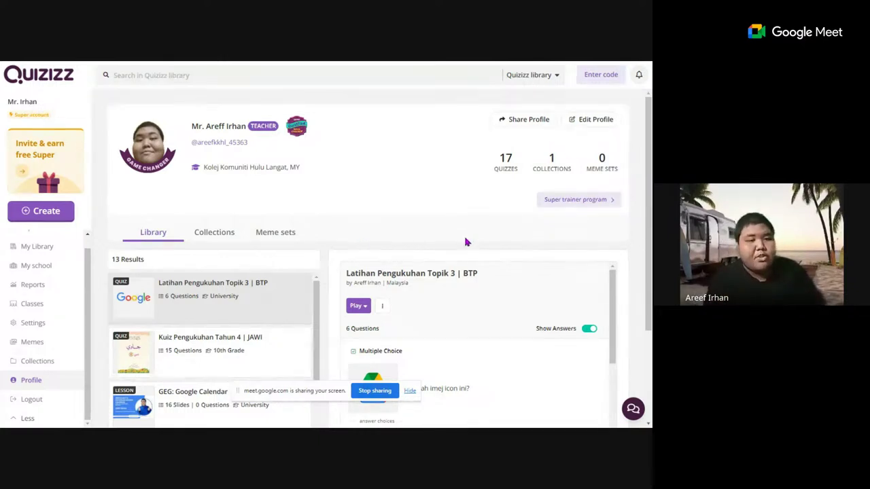
{"action": "scroll", "coordinate": [466, 242], "scroll_direction": "up", "scroll_amount": 2}
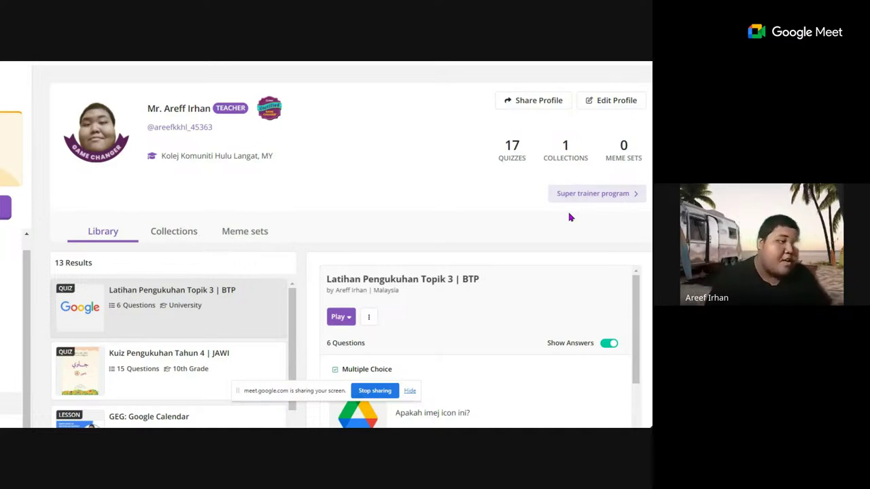
Return to the Quizizz Lesson presentation and show its "Pautan Sijil (Laman Web)" slide in full screen
{"action": "left_click", "coordinate": [325, 93]}
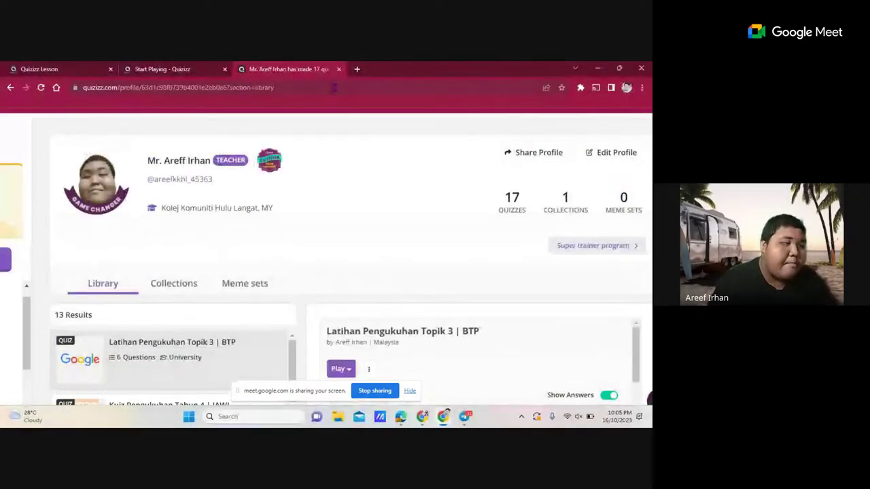
{"action": "left_click", "coordinate": [81, 68]}
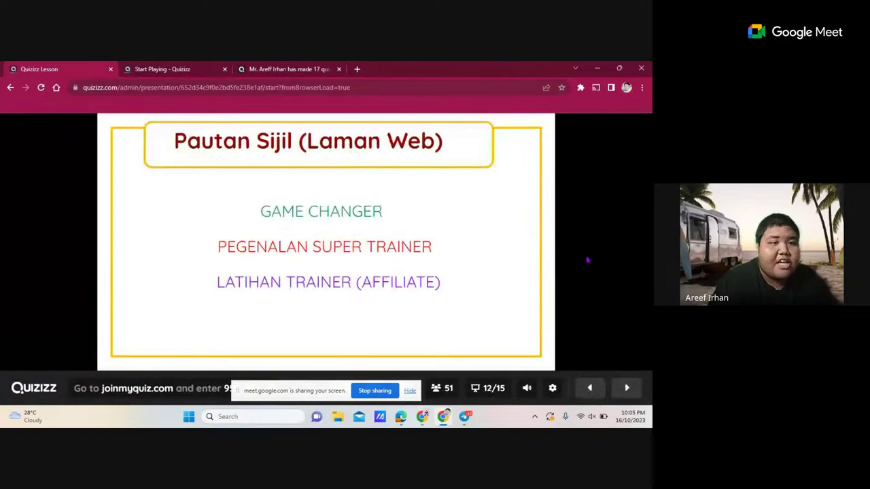
{"action": "left_click", "coordinate": [642, 86]}
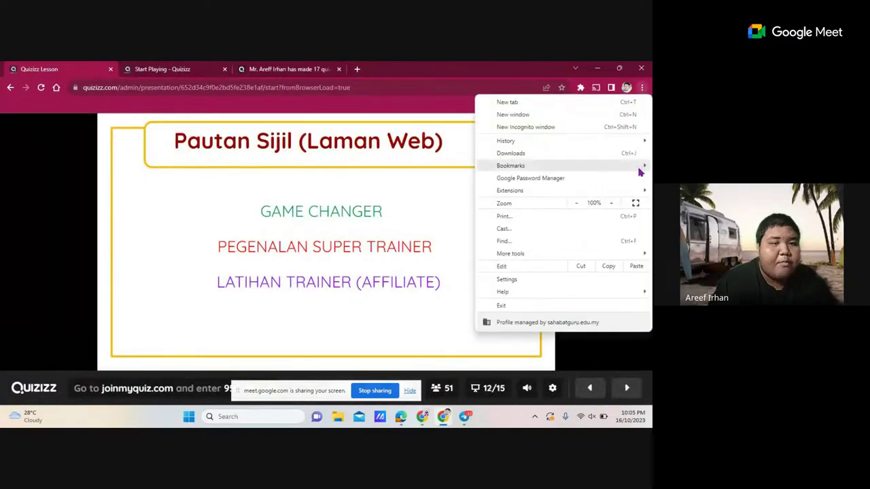
{"action": "left_click", "coordinate": [635, 203]}
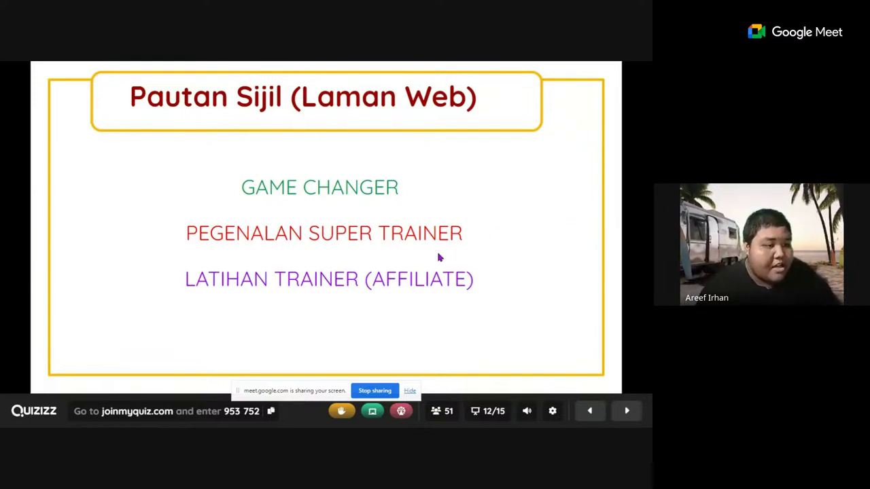
Open the PEGENALAN SUPER TRAINER link and start a re-attempt of the Super Trainer Program lesson
{"action": "left_click", "coordinate": [341, 234]}
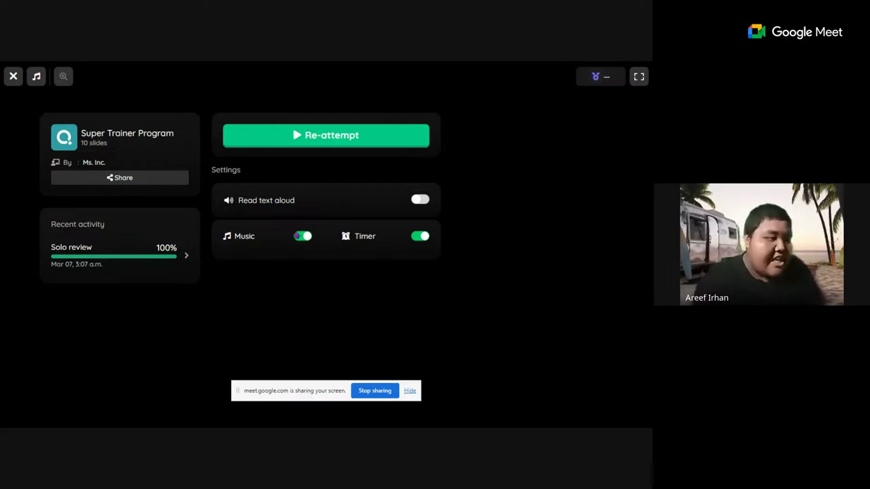
{"action": "left_click", "coordinate": [327, 139]}
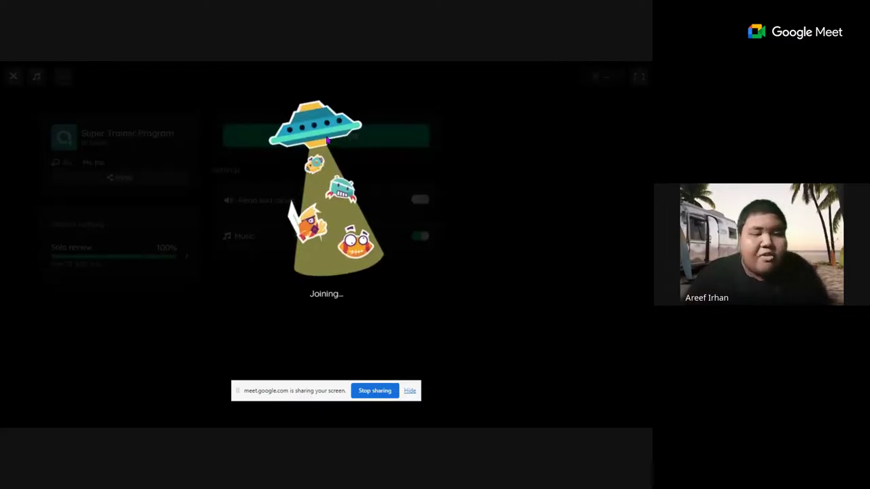
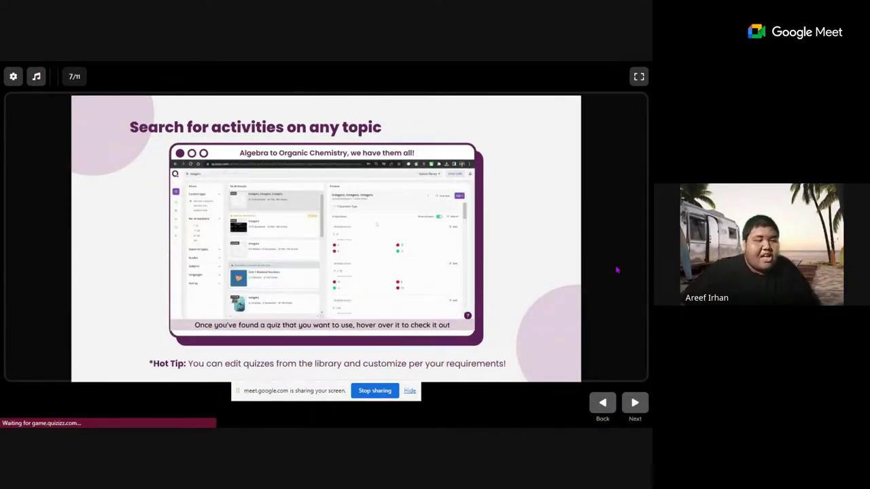
Advance the Super Trainer Program lesson from slide 7 to its final slide, 11 of 11
{"action": "left_click", "coordinate": [636, 403]}
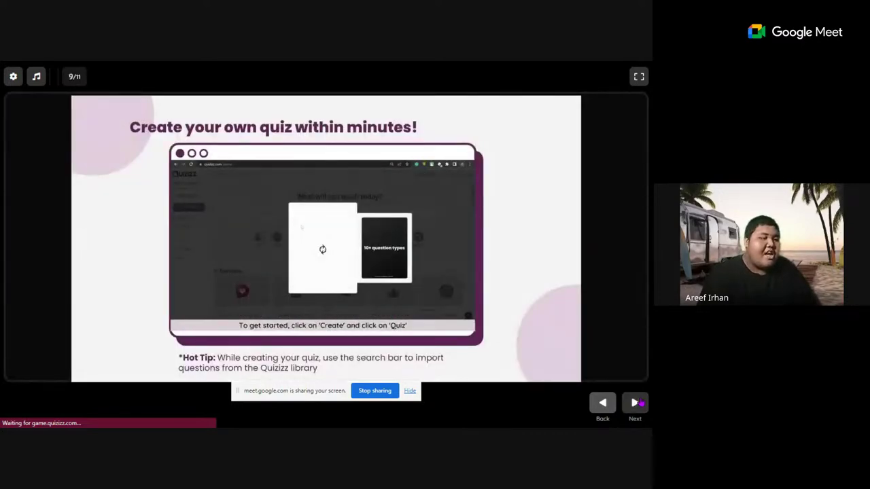
{"action": "left_click", "coordinate": [639, 402]}
{"action": "left_click", "coordinate": [639, 402]}
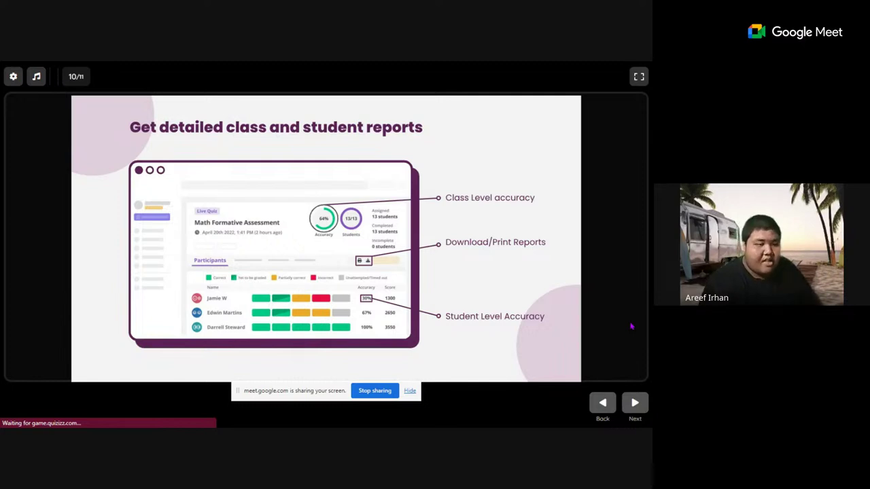
{"action": "left_click", "coordinate": [635, 402]}
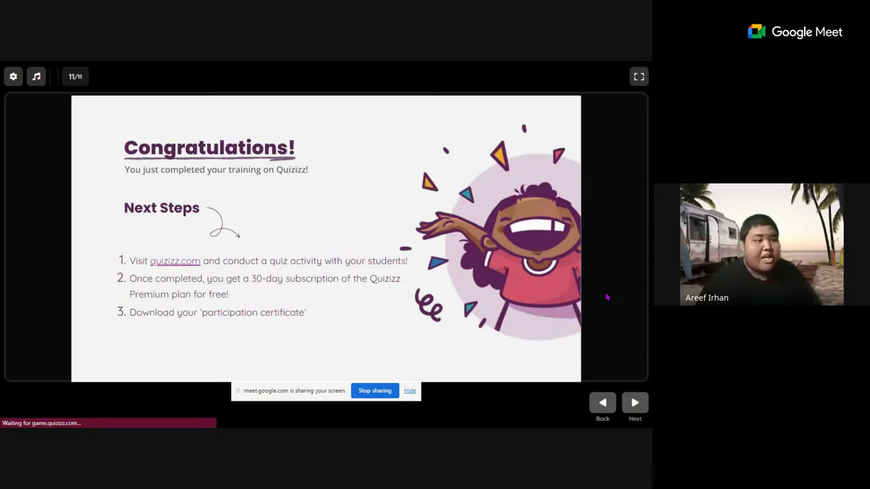
Finish the Super Trainer Program lesson and start a new quiz created from scratch
{"action": "left_click", "coordinate": [634, 402]}
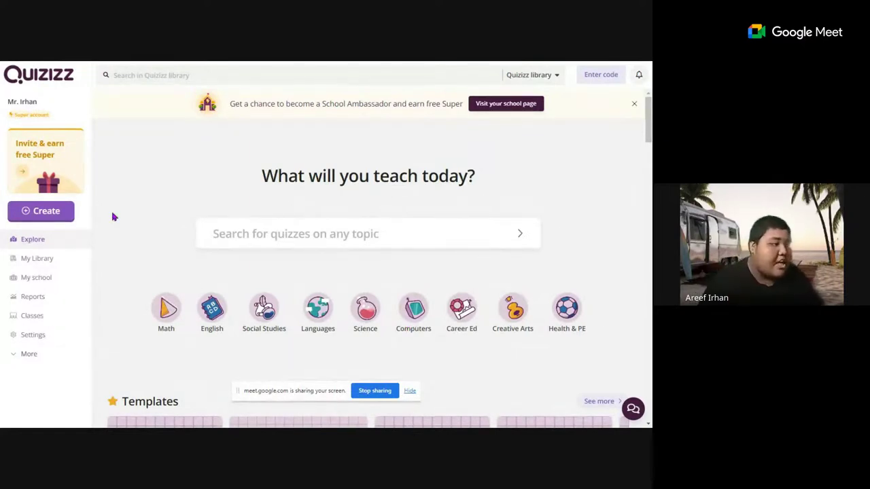
{"action": "left_click", "coordinate": [55, 217]}
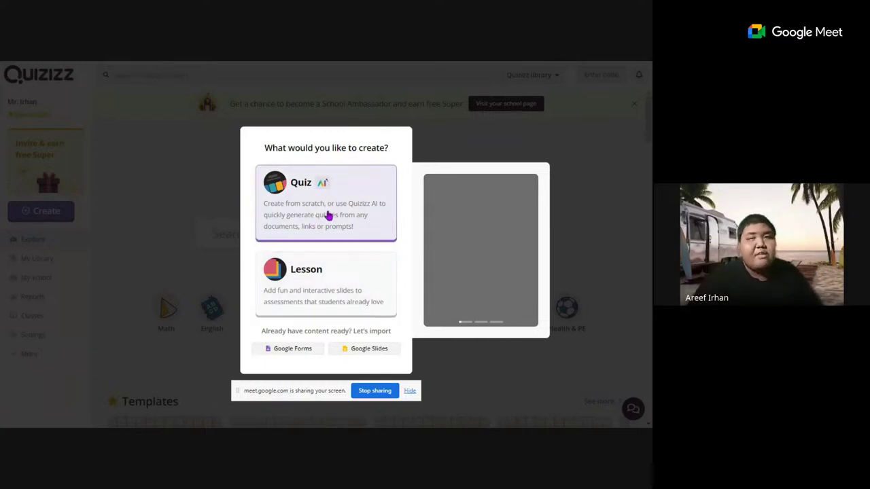
{"action": "left_click", "coordinate": [329, 215]}
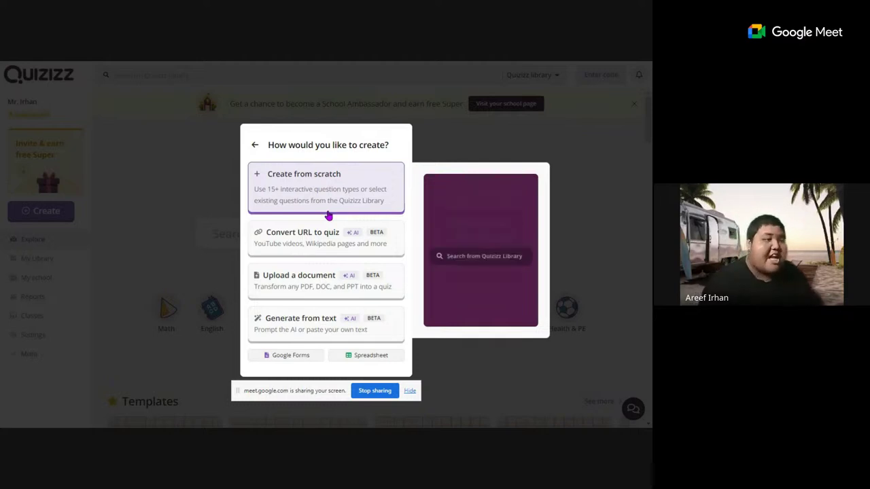
{"action": "left_click", "coordinate": [352, 173]}
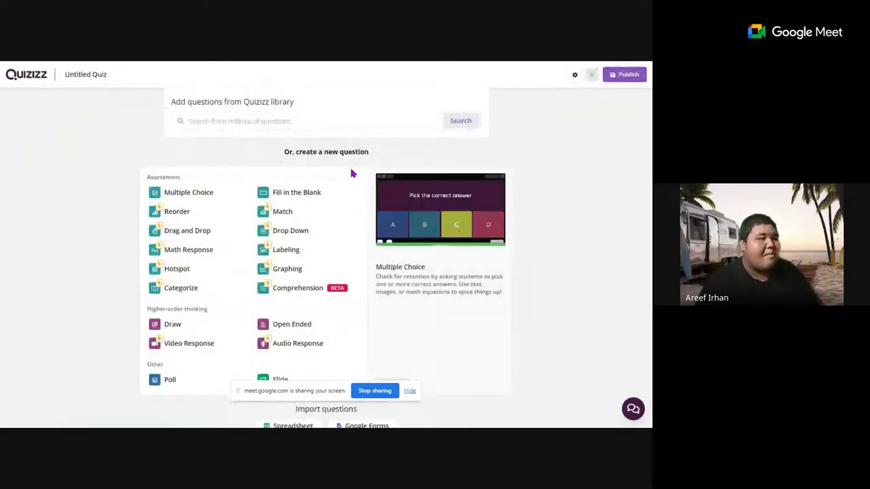
Search the Quizizz question library for "Sejarah Tahun 3"
{"action": "left_click", "coordinate": [278, 121]}
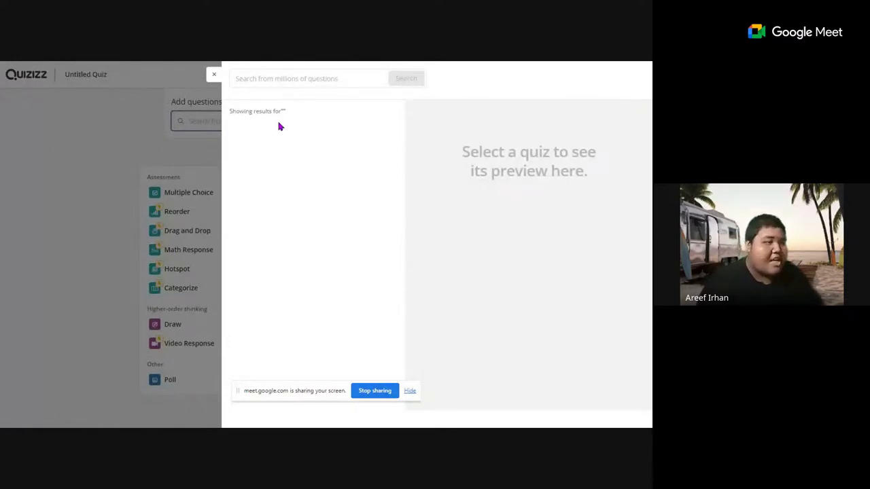
{"action": "left_click", "coordinate": [270, 84]}
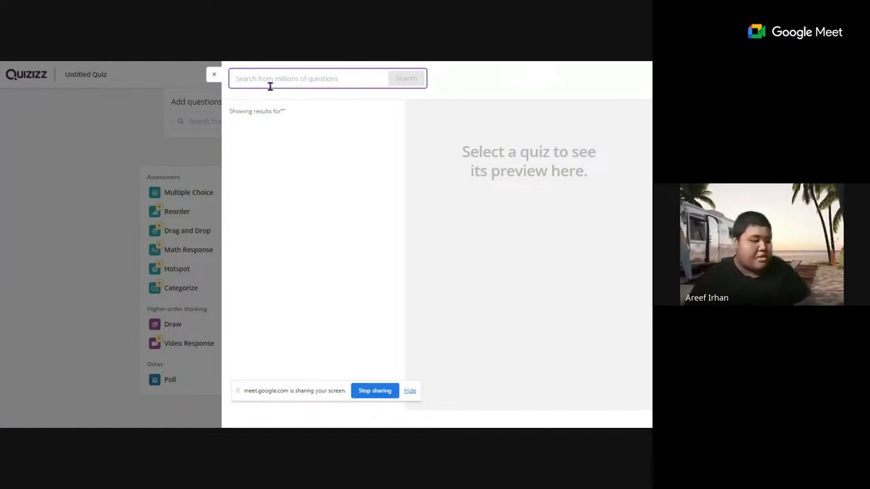
{"action": "type", "text": "sejarah Ta"}
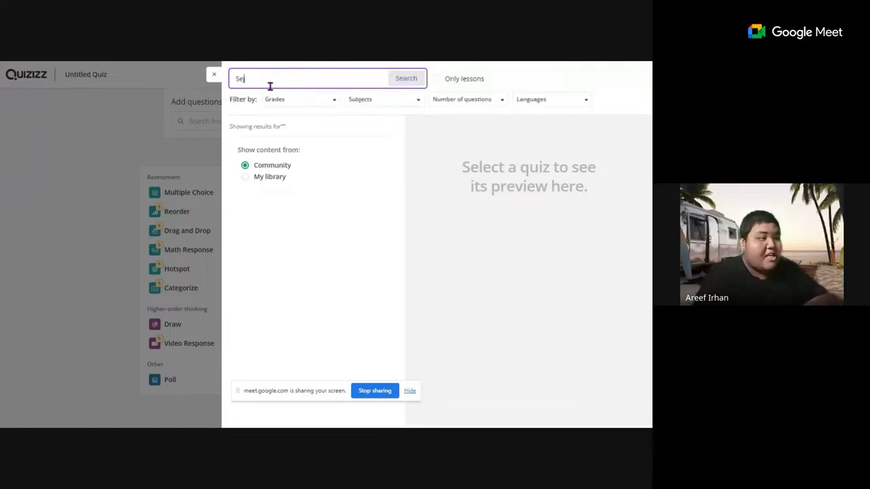
{"action": "type", "text": "hun 3"}
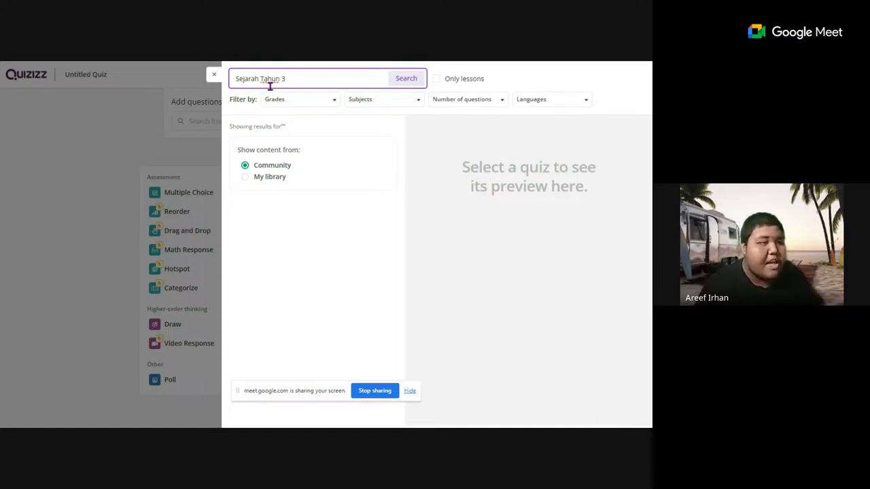
{"action": "left_click", "coordinate": [406, 79]}
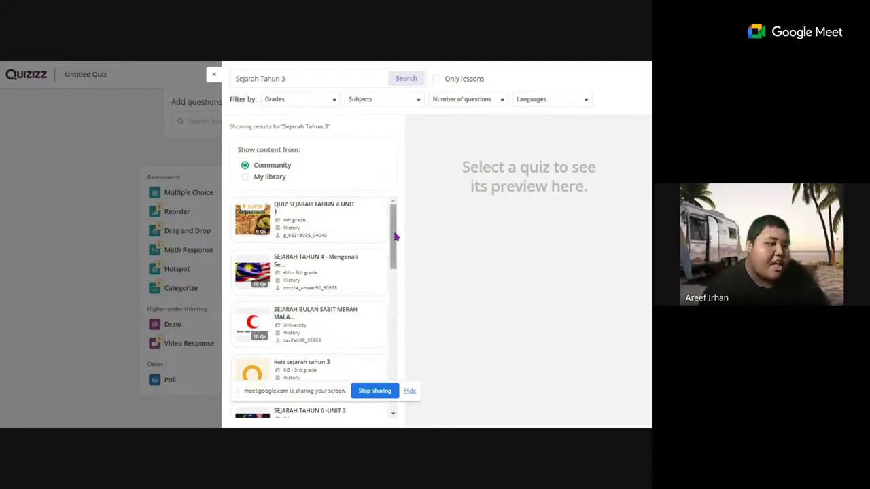
Preview the SEJARAH TAHUN 6 -UNIT 3 quiz and add its question "Pada 31 Ogos 1970, pengisytiharan Rukun Negara telah dilakukan oleh"
{"action": "left_click_drag", "start_coordinate": [396, 237], "coordinate": [399, 285]}
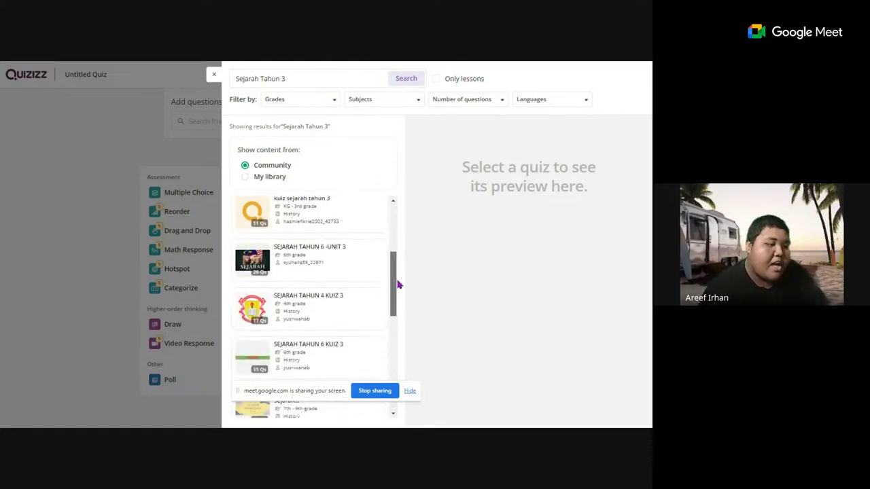
{"action": "left_click", "coordinate": [343, 260]}
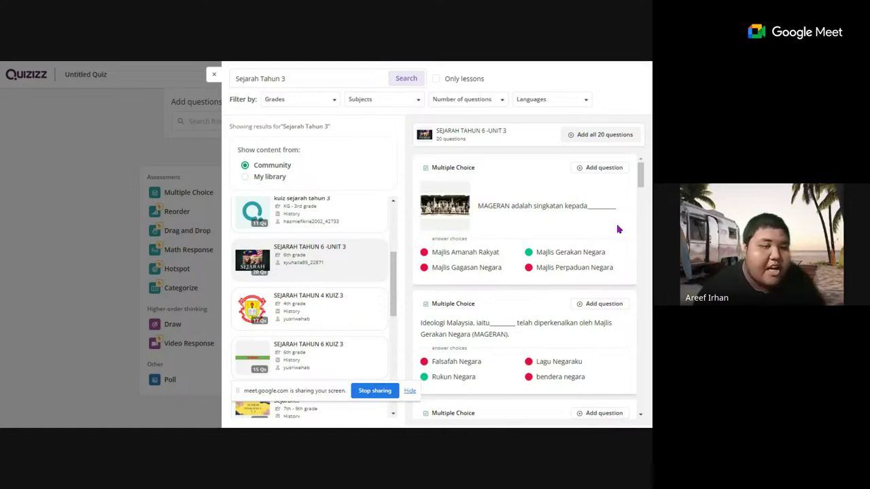
{"action": "left_click_drag", "start_coordinate": [640, 188], "coordinate": [642, 279]}
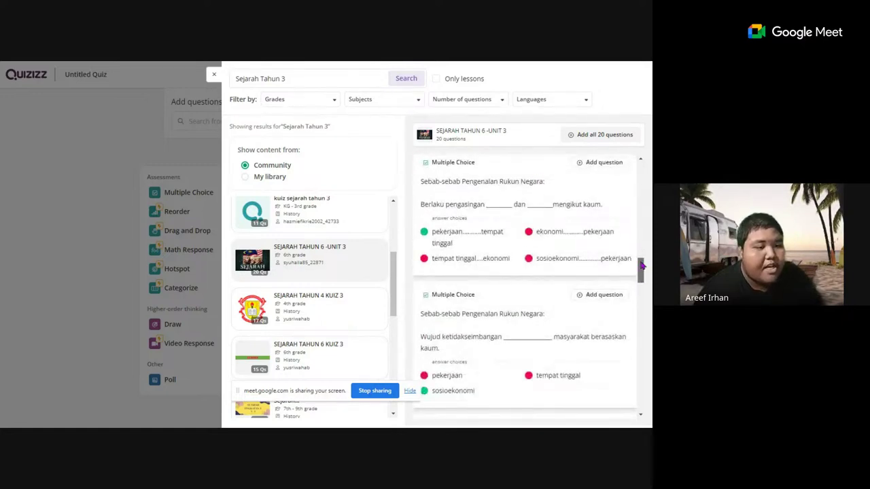
{"action": "left_click_drag", "start_coordinate": [641, 277], "coordinate": [644, 182]}
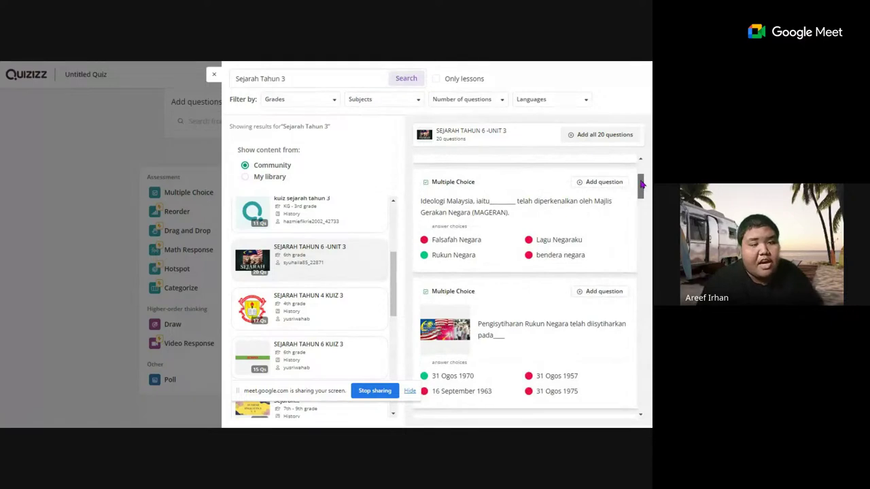
{"action": "left_click_drag", "start_coordinate": [641, 183], "coordinate": [643, 136]}
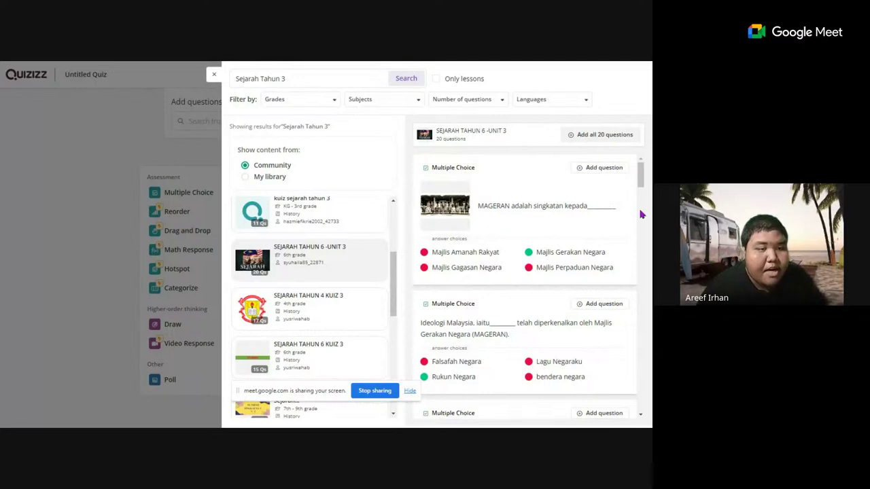
{"action": "left_click_drag", "start_coordinate": [642, 175], "coordinate": [642, 214]}
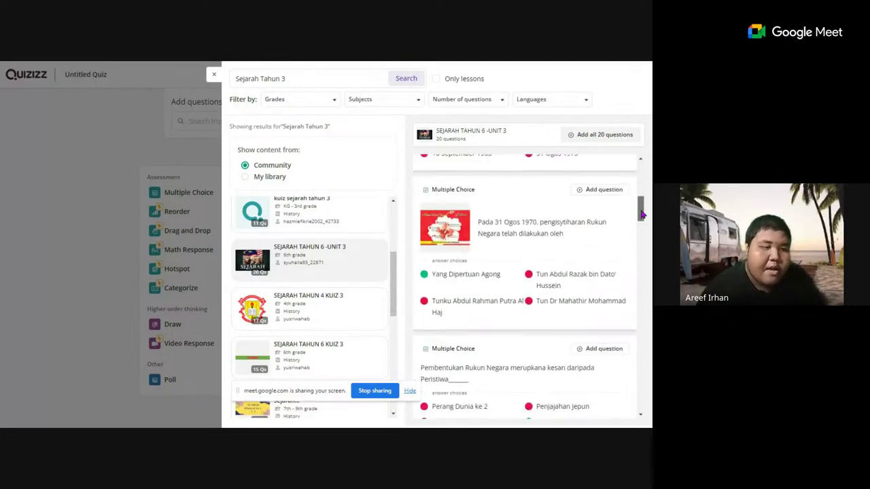
{"action": "left_click", "coordinate": [604, 190]}
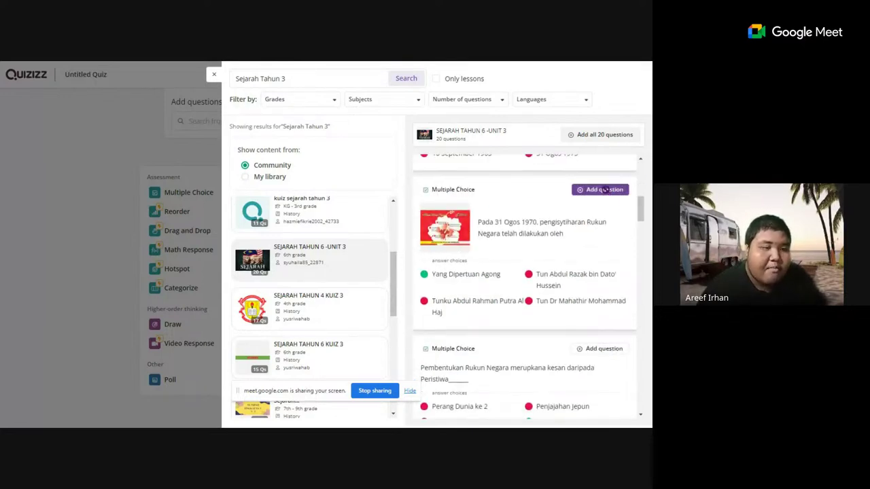
Add the "Pembentukan Rukun Negara" and "Tindakan British melaksanakan dasar" questions from the same quiz and return to the quiz editor
{"action": "scroll", "coordinate": [642, 215], "scroll_direction": "down", "scroll_amount": 2}
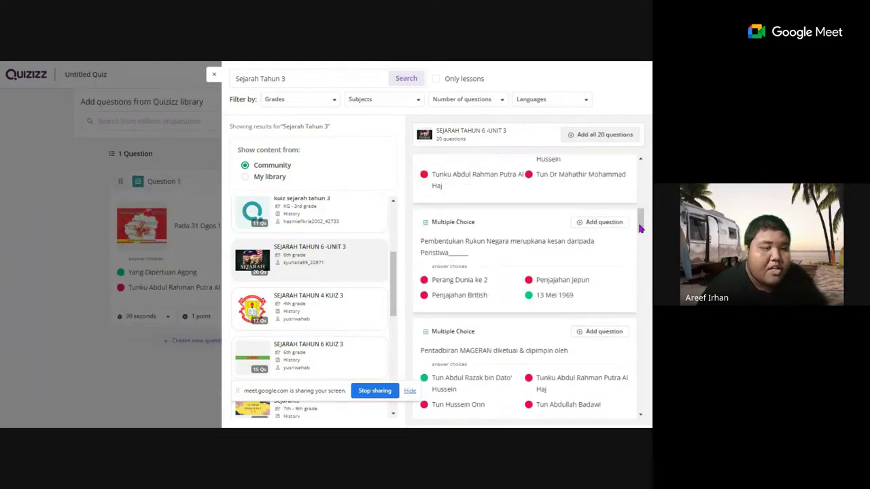
{"action": "scroll", "coordinate": [638, 238], "scroll_direction": "down", "scroll_amount": 3}
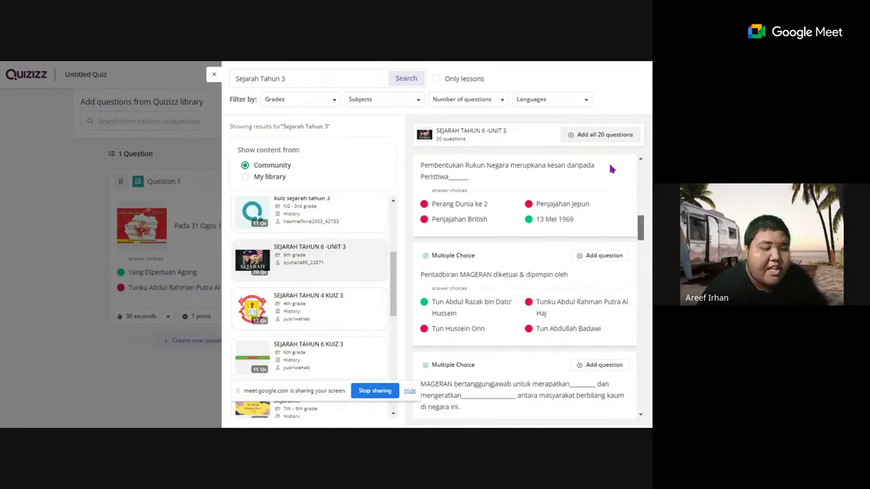
{"action": "scroll", "coordinate": [641, 221], "scroll_direction": "up", "scroll_amount": 4}
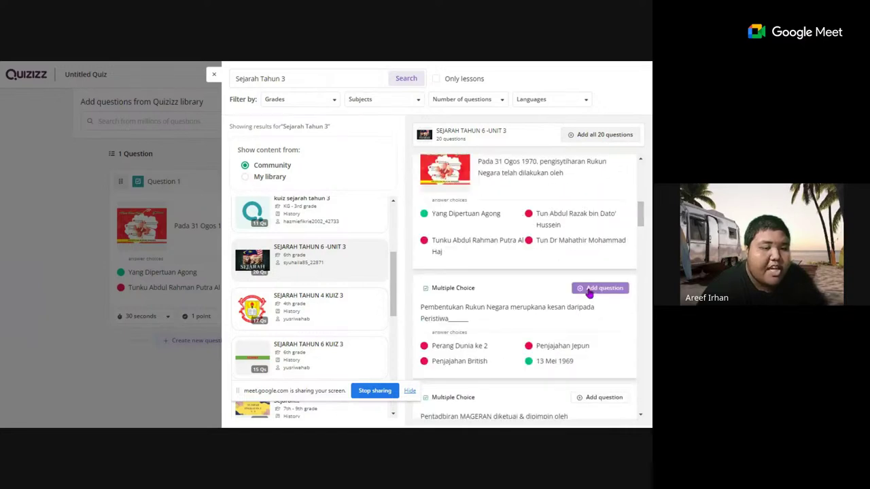
{"action": "left_click", "coordinate": [599, 288]}
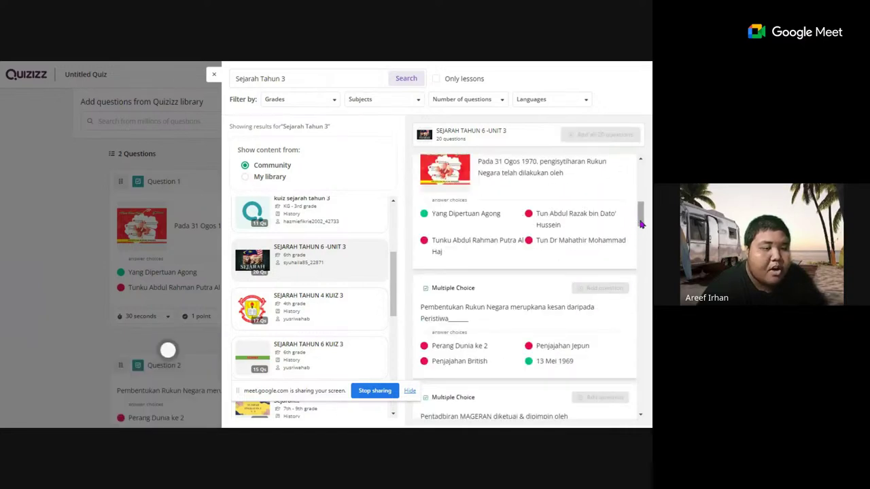
{"action": "left_click_drag", "start_coordinate": [638, 223], "coordinate": [642, 261]}
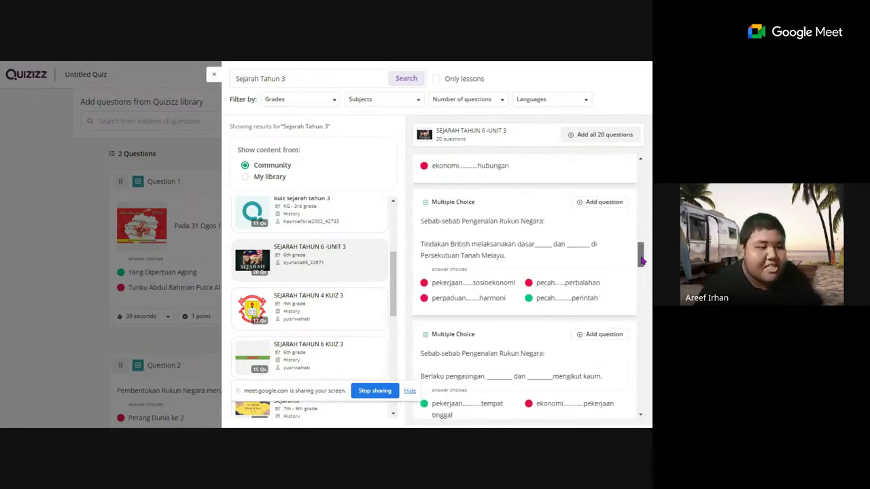
{"action": "left_click", "coordinate": [594, 201]}
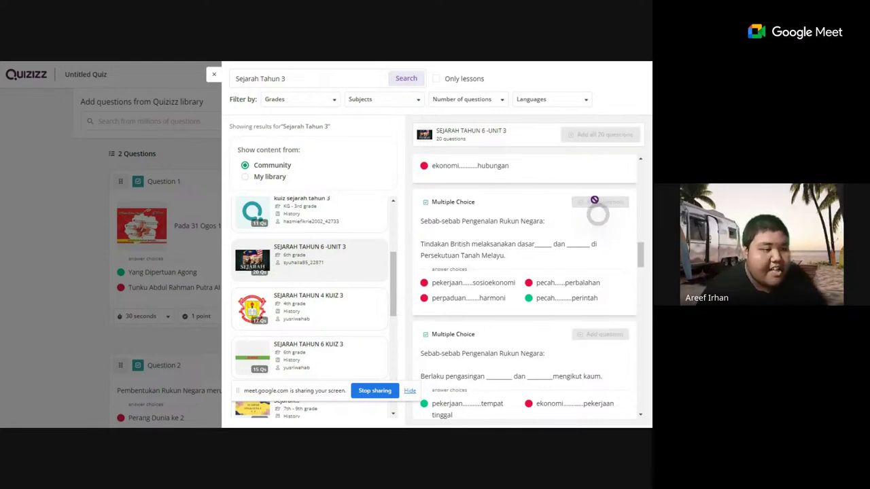
{"action": "left_click", "coordinate": [213, 77]}
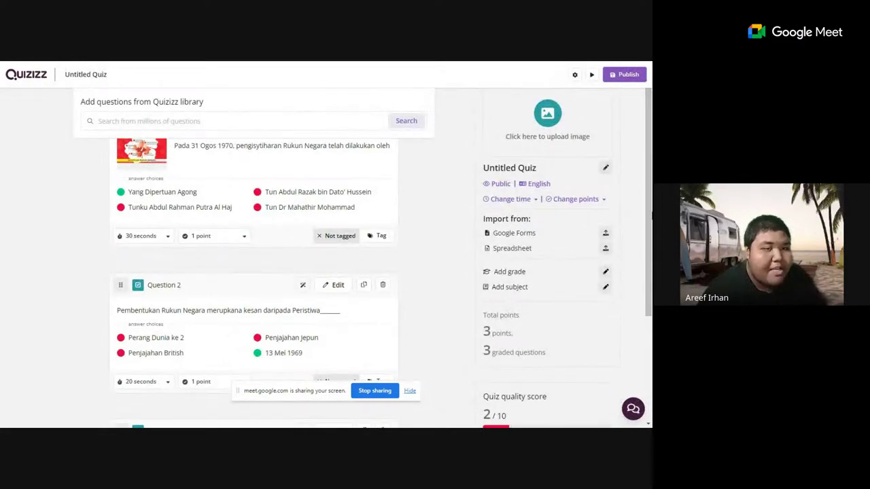
Open the quiz settings and name the quiz "Sejarah Tahun 3"
{"action": "scroll", "coordinate": [651, 216], "scroll_direction": "down", "scroll_amount": 3}
{"action": "scroll", "coordinate": [651, 216], "scroll_direction": "up", "scroll_amount": 3}
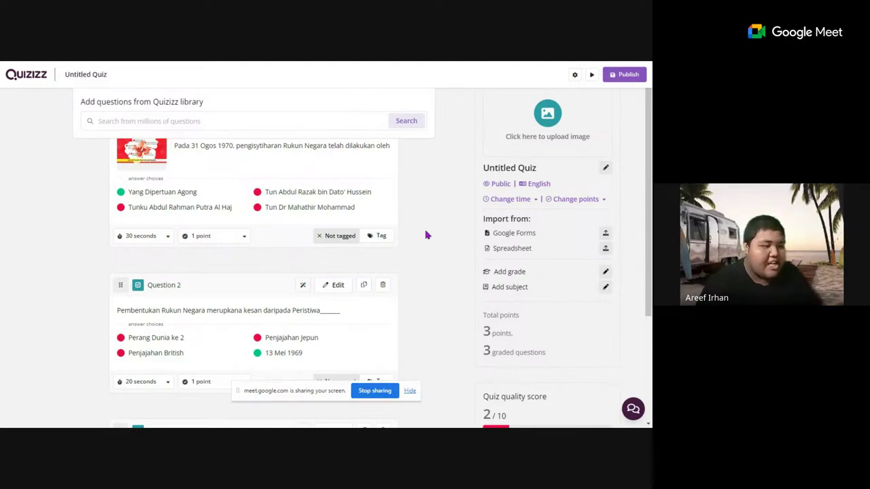
{"action": "scroll", "coordinate": [650, 212], "scroll_direction": "down", "scroll_amount": 3}
{"action": "scroll", "coordinate": [650, 212], "scroll_direction": "up", "scroll_amount": 3}
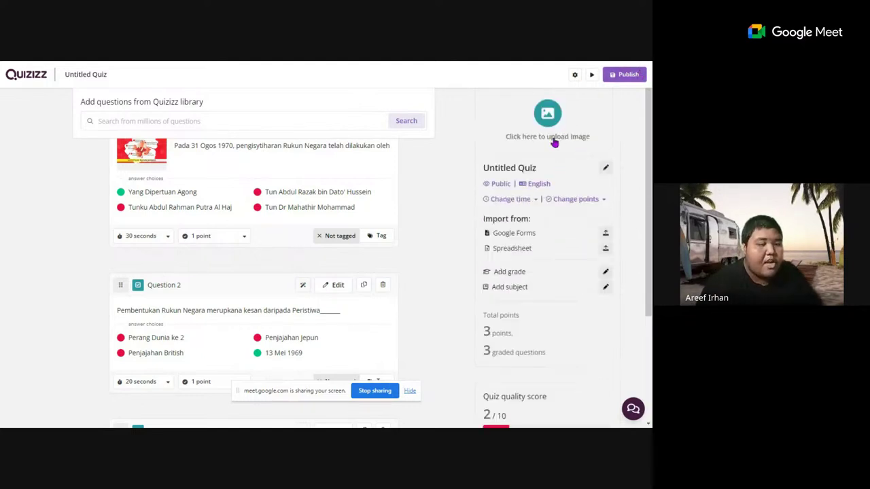
{"action": "left_click", "coordinate": [606, 169]}
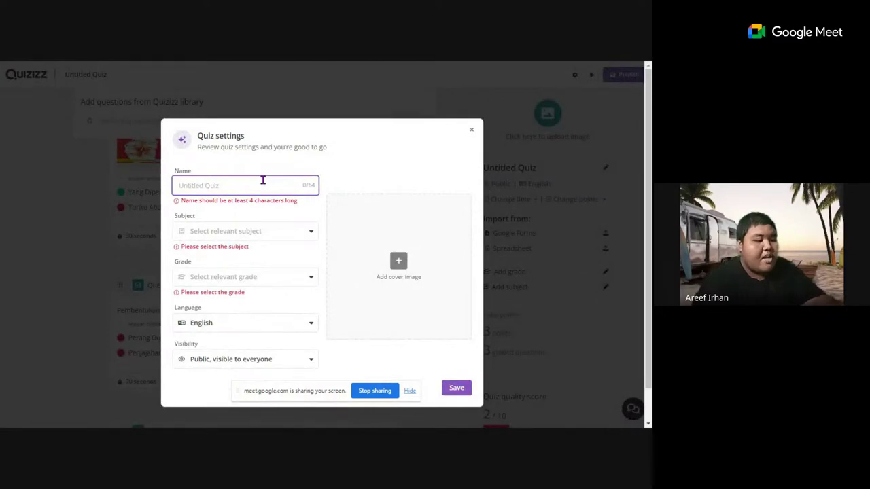
{"action": "type", "text": "SEJ"}
{"action": "key", "text": "BackSpace"}
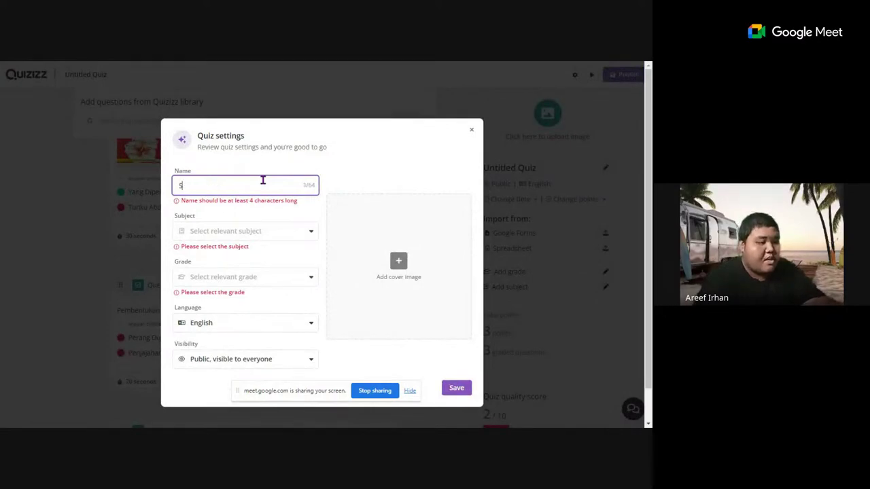
{"action": "type", "text": "ejarah"}
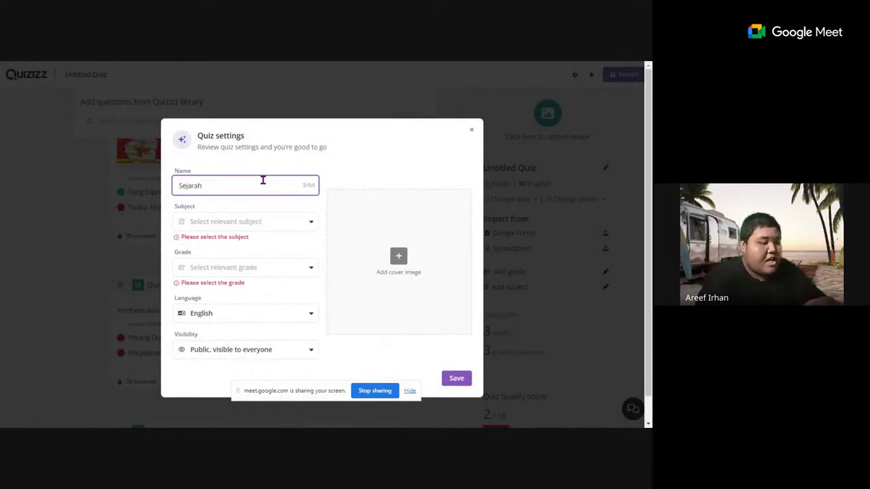
{"action": "type", "text": " Tahun 3"}
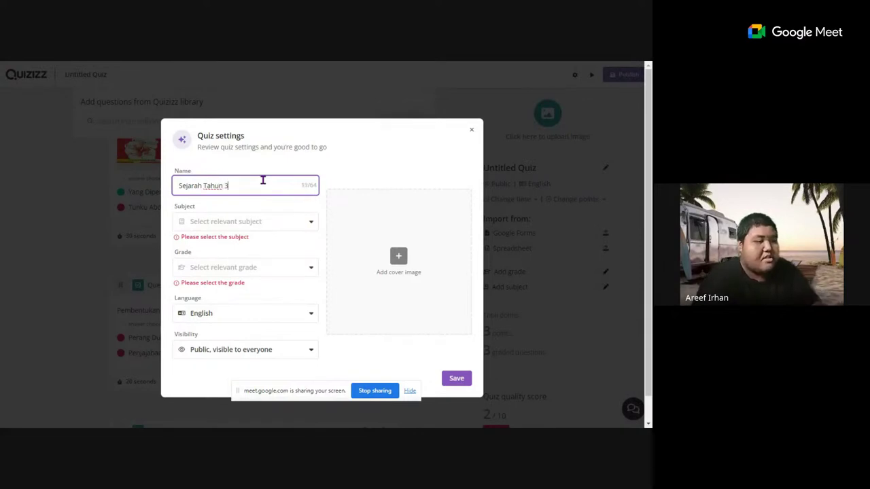
Set the quiz's subject to Social Studies and its grade to 5th
{"action": "left_click", "coordinate": [236, 220]}
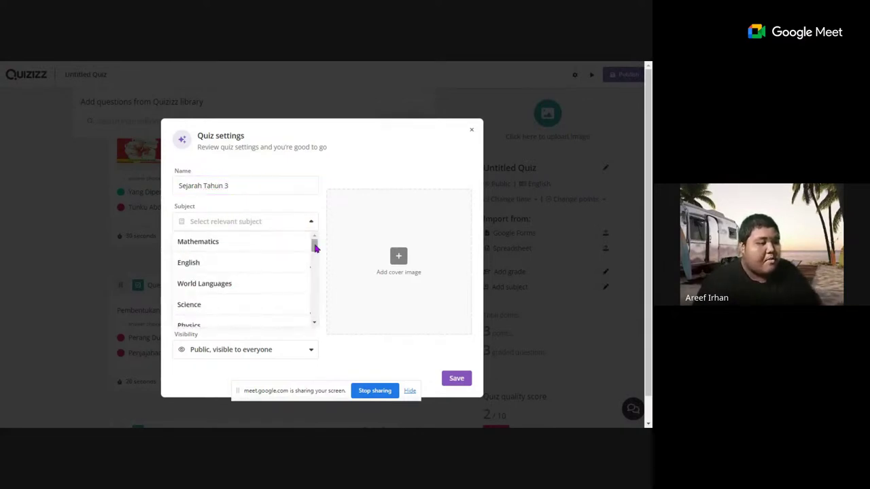
{"action": "left_click_drag", "start_coordinate": [316, 247], "coordinate": [314, 265]}
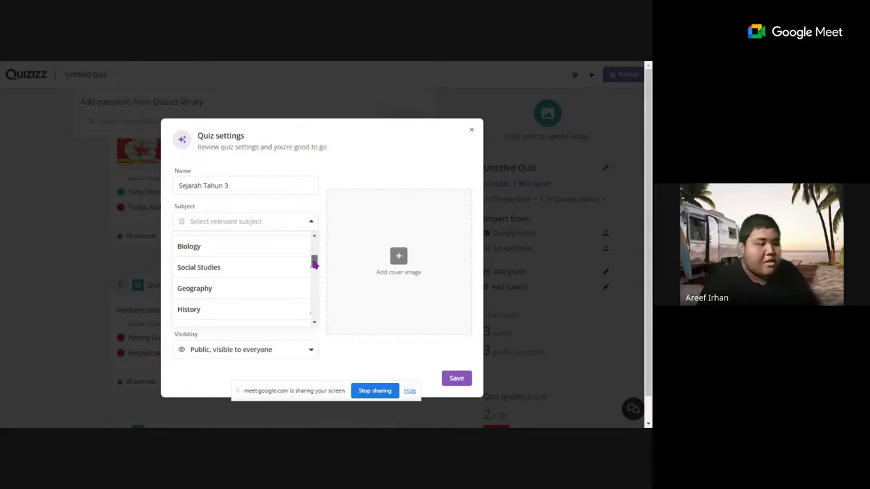
{"action": "left_click", "coordinate": [282, 267]}
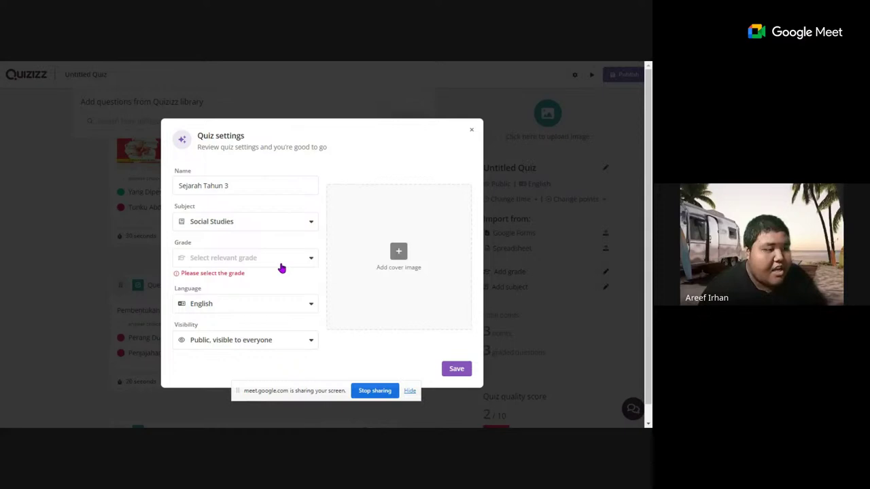
{"action": "left_click", "coordinate": [282, 268]}
{"action": "left_click_drag", "start_coordinate": [317, 283], "coordinate": [314, 311]}
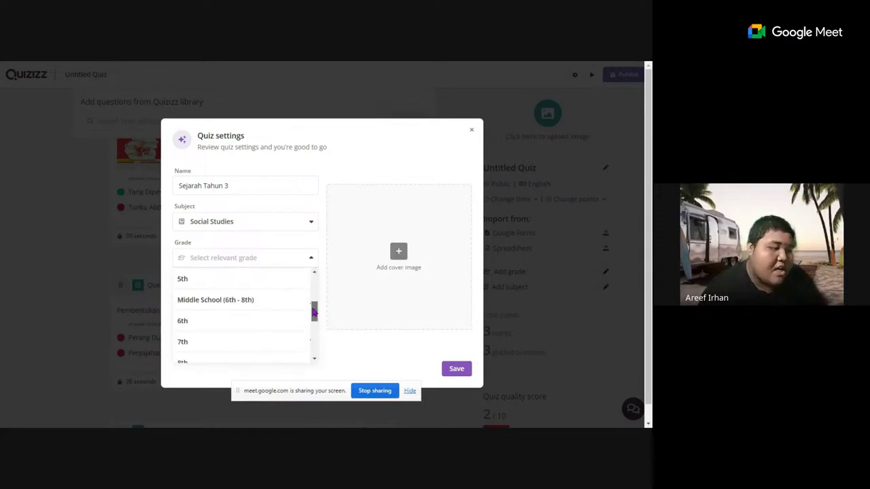
{"action": "left_click", "coordinate": [269, 281]}
{"action": "left_click", "coordinate": [270, 298]}
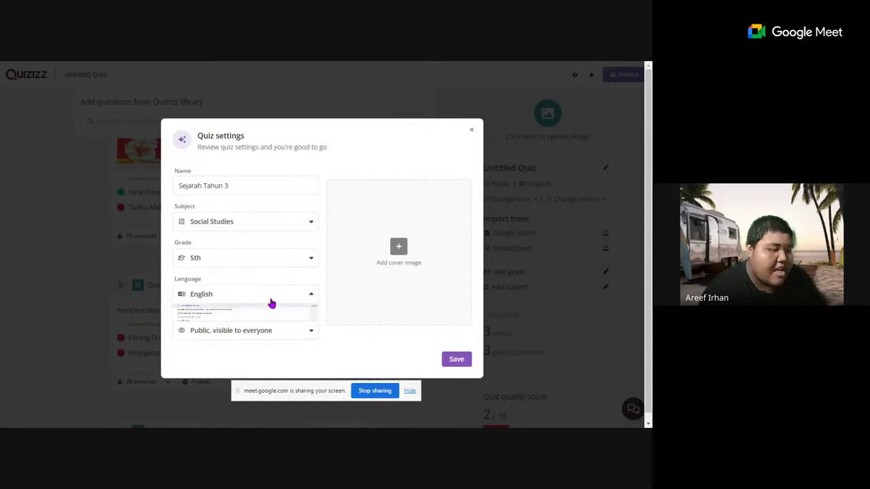
{"action": "left_click", "coordinate": [317, 316]}
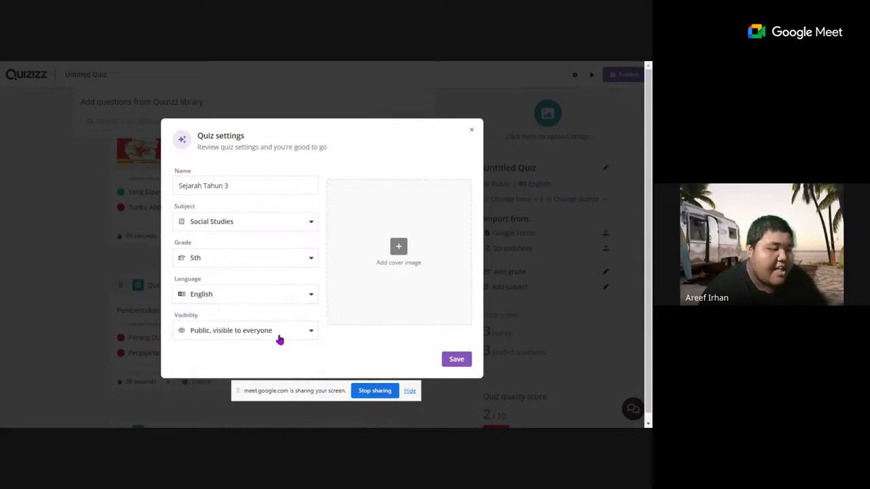
Keep the quiz visibility as "Public, visible to everyone" and save the settings with the "BENGKEL PENSIJILAN: PENDIDIK" image from Downloads as the cover
{"action": "left_click", "coordinate": [278, 337]}
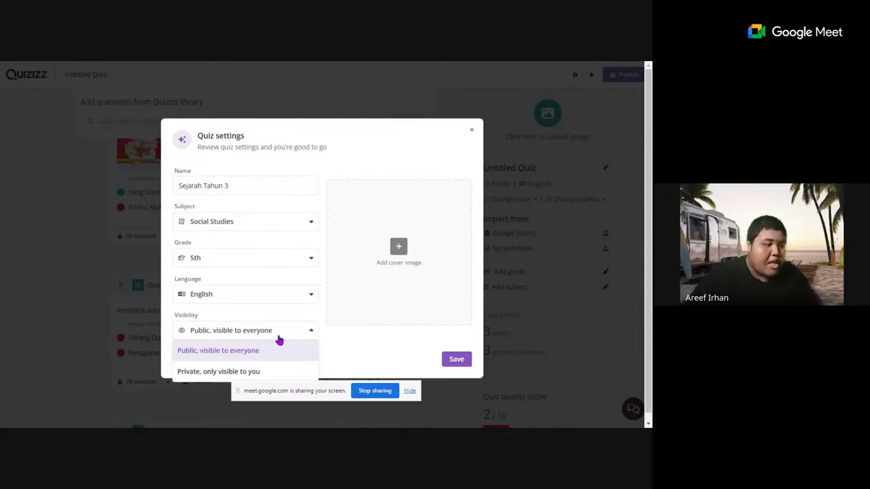
{"action": "left_click", "coordinate": [246, 352]}
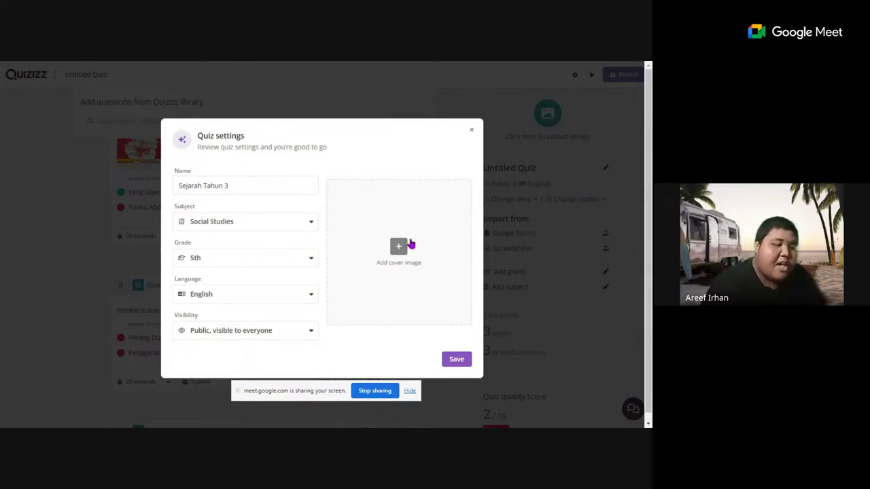
{"action": "left_click", "coordinate": [411, 244]}
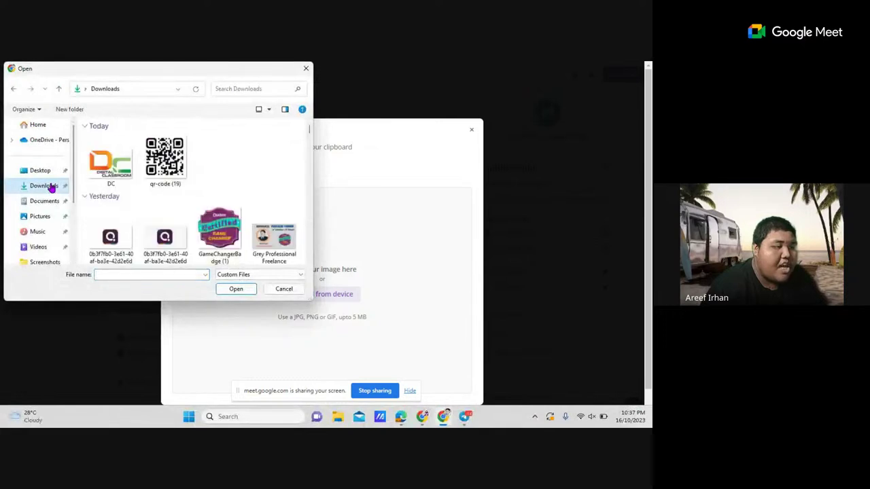
{"action": "scroll", "coordinate": [311, 181], "scroll_direction": "down", "scroll_amount": 2}
{"action": "scroll", "coordinate": [312, 182], "scroll_direction": "down", "scroll_amount": 10}
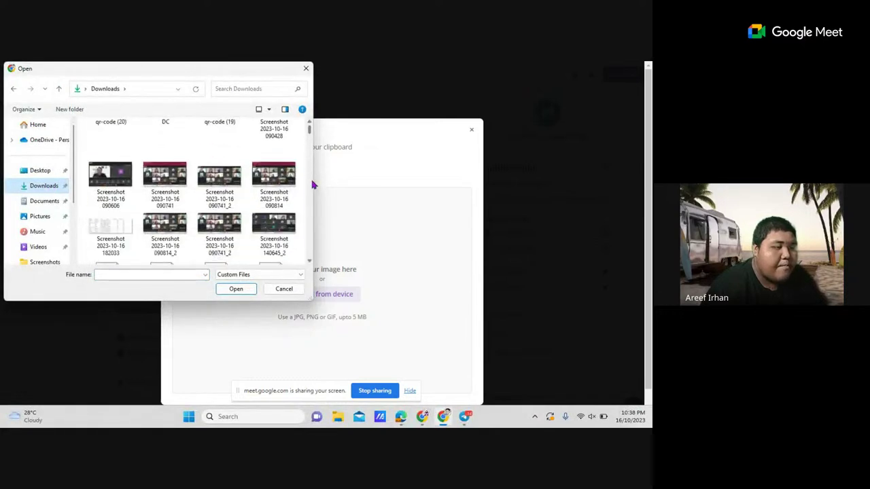
{"action": "scroll", "coordinate": [311, 178], "scroll_direction": "down", "scroll_amount": 3}
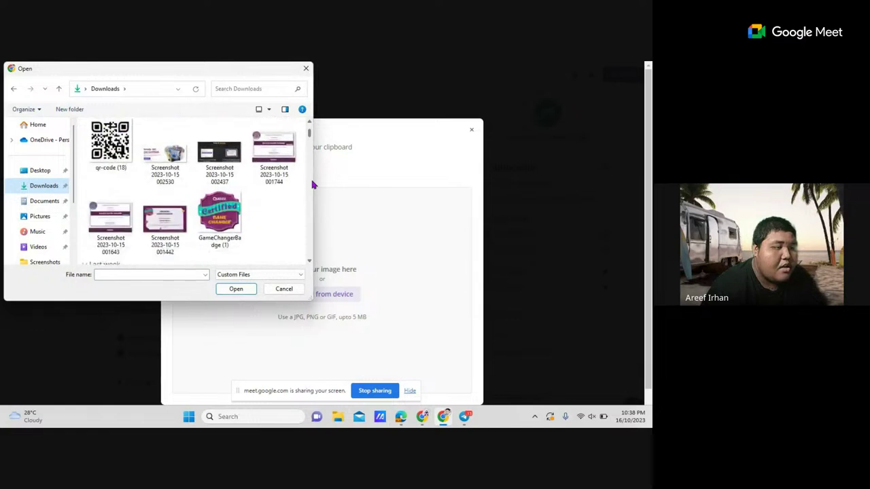
{"action": "scroll", "coordinate": [309, 126], "scroll_direction": "up", "scroll_amount": 2}
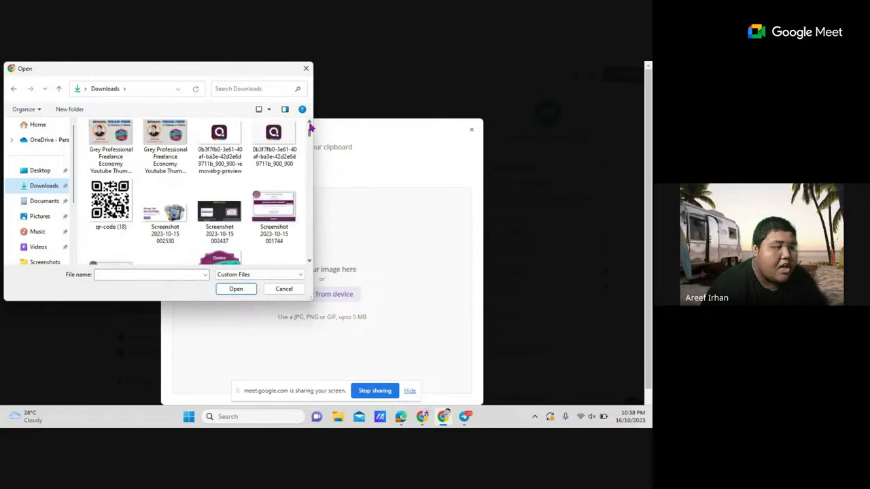
{"action": "double_click", "coordinate": [85, 185]}
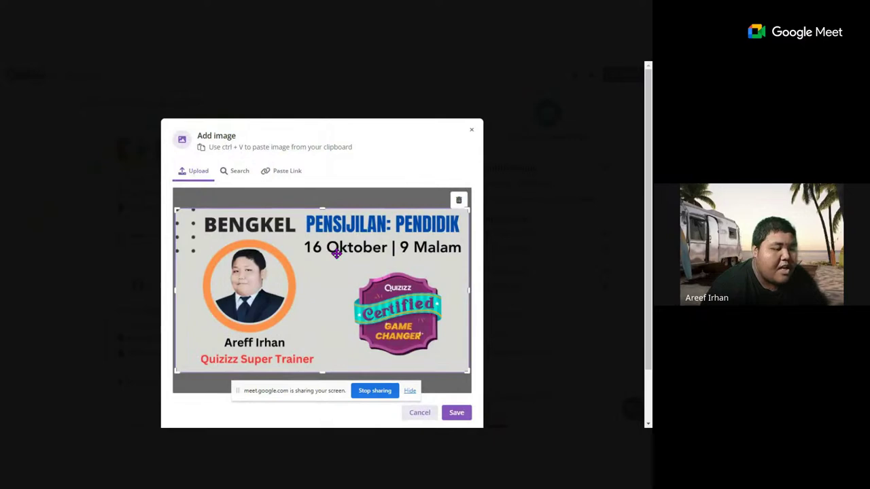
{"action": "left_click", "coordinate": [456, 412]}
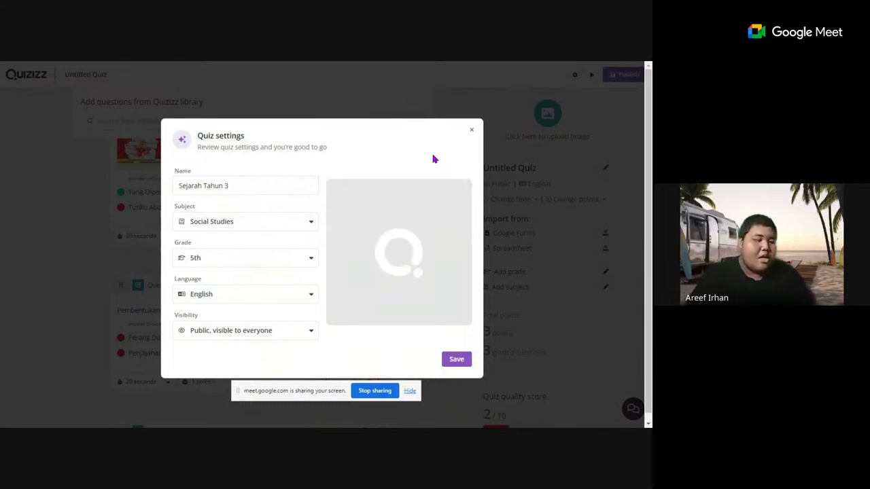
{"action": "left_click", "coordinate": [455, 361]}
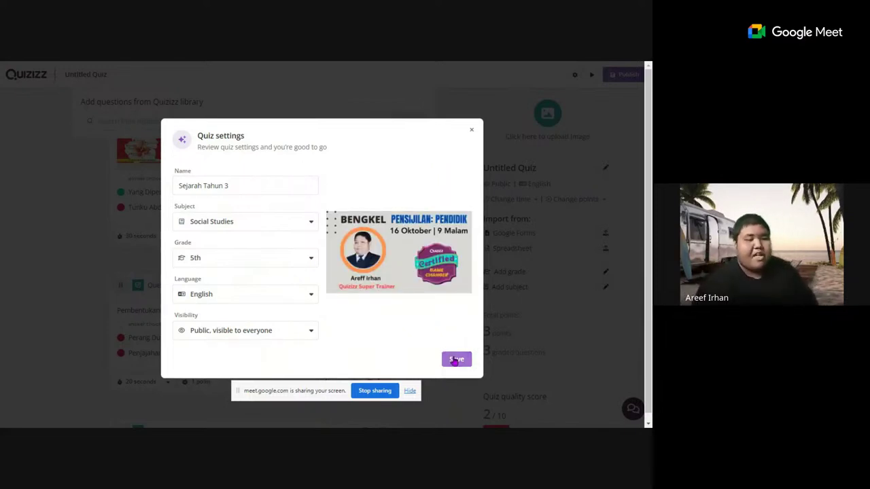
{"action": "left_click", "coordinate": [455, 361]}
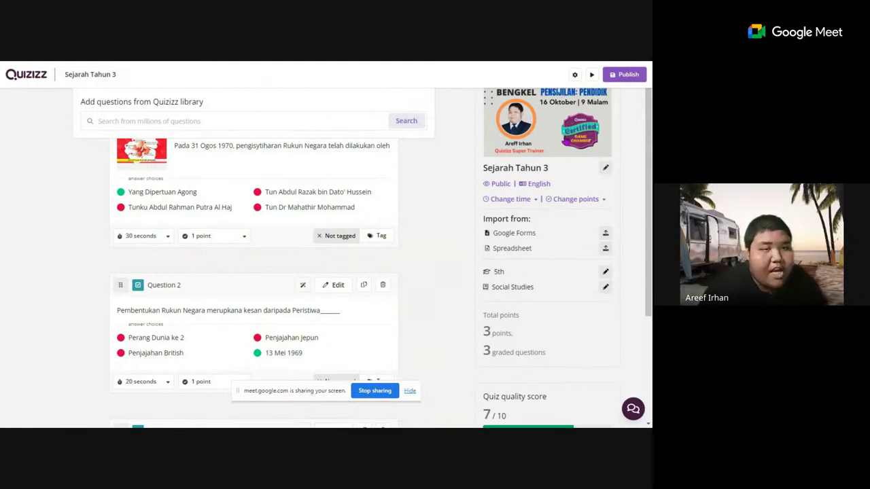
Publish the Sejarah Tahun 3 quiz and stop sharing the screen in the meeting
{"action": "left_click", "coordinate": [621, 76]}
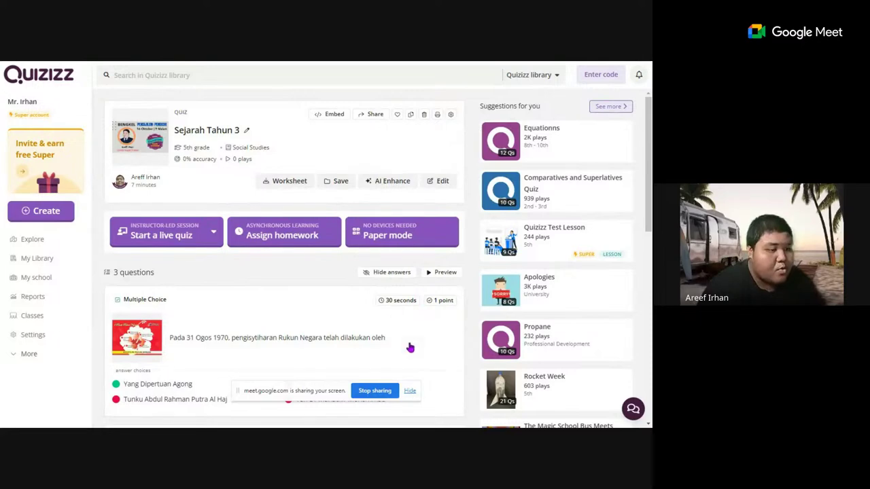
{"action": "left_click", "coordinate": [375, 391]}
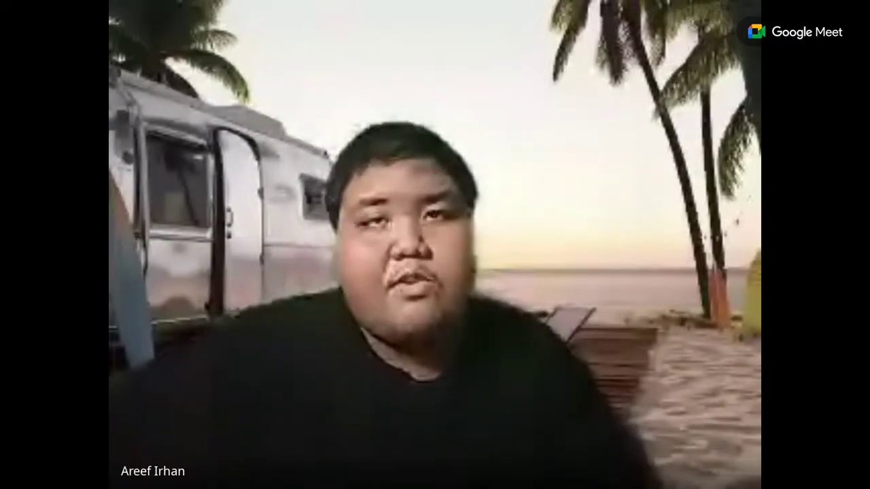